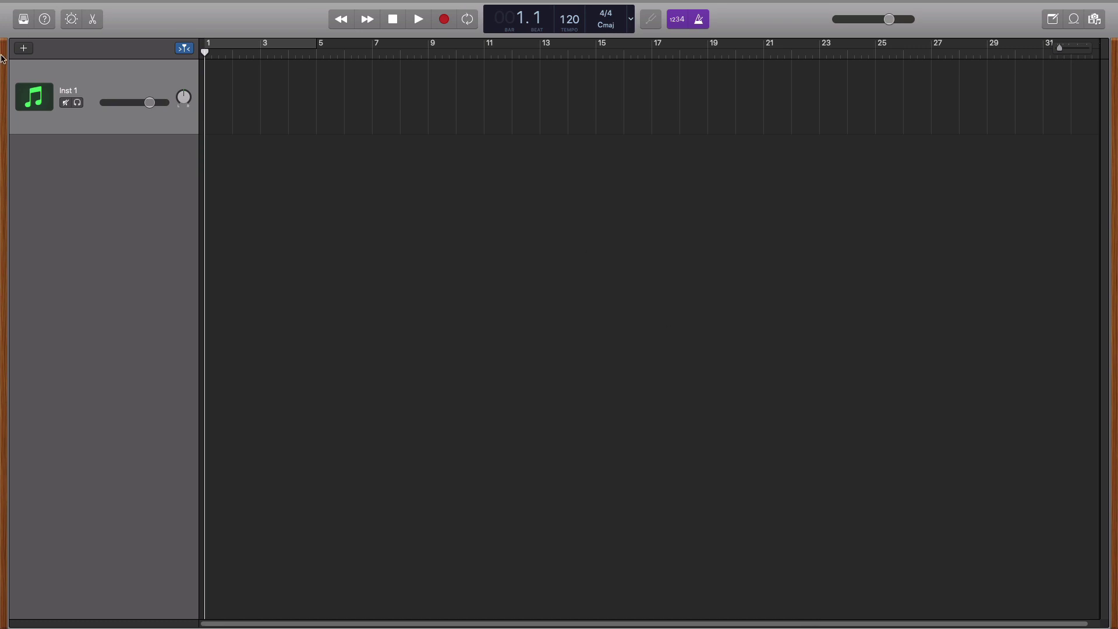
- Add a new software instrument track, hide the Library, and open the track's instrument slot
left_click(23, 49)
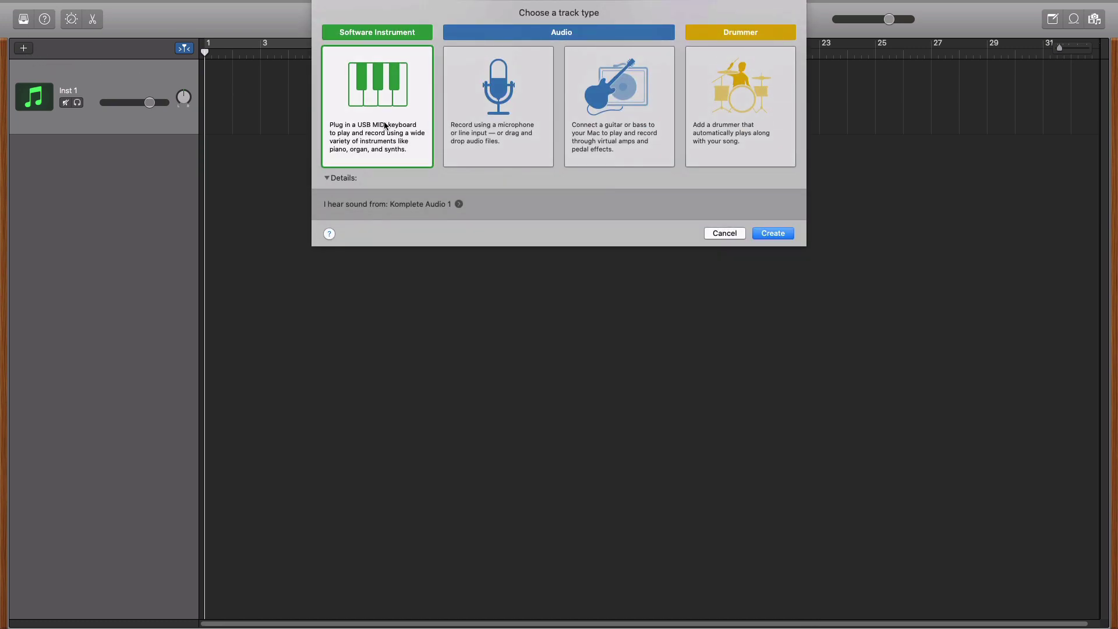
left_click(781, 235)
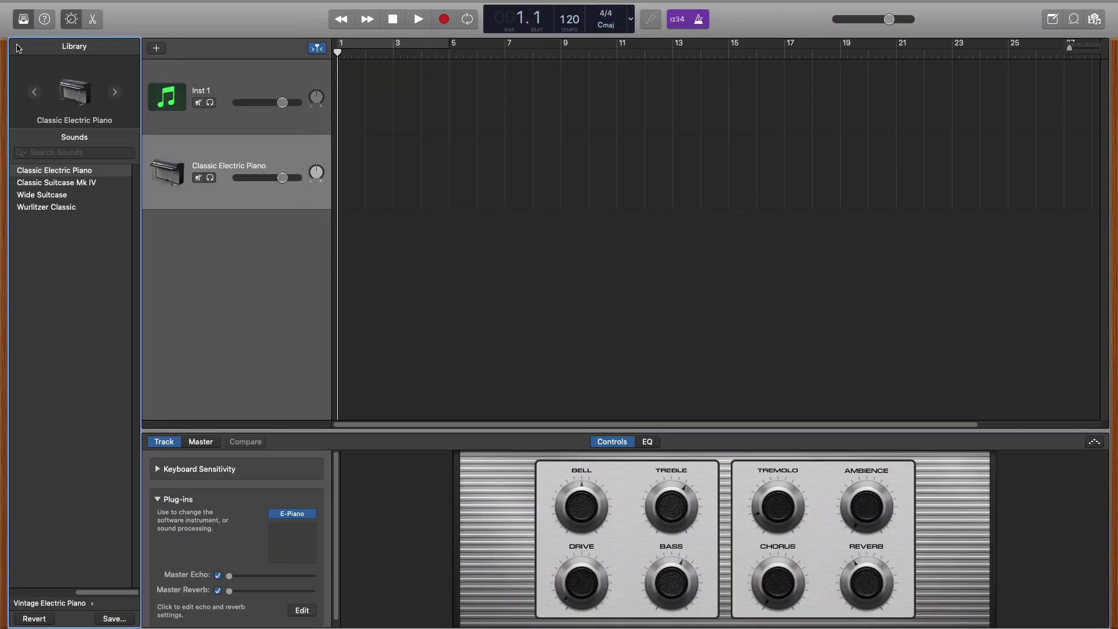
left_click(23, 21)
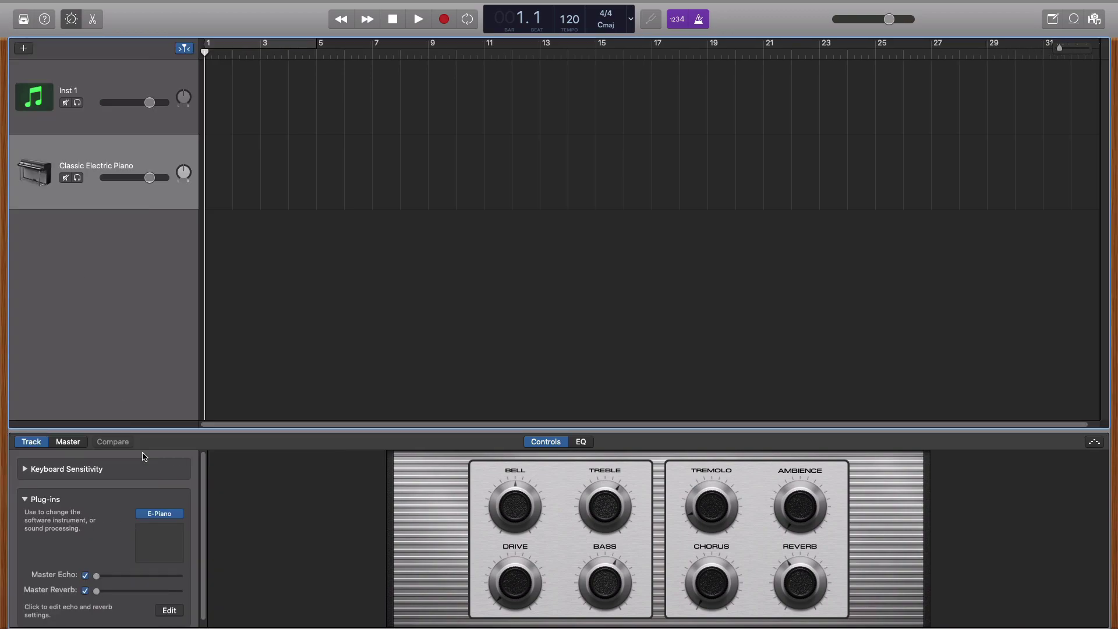
left_click(181, 518)
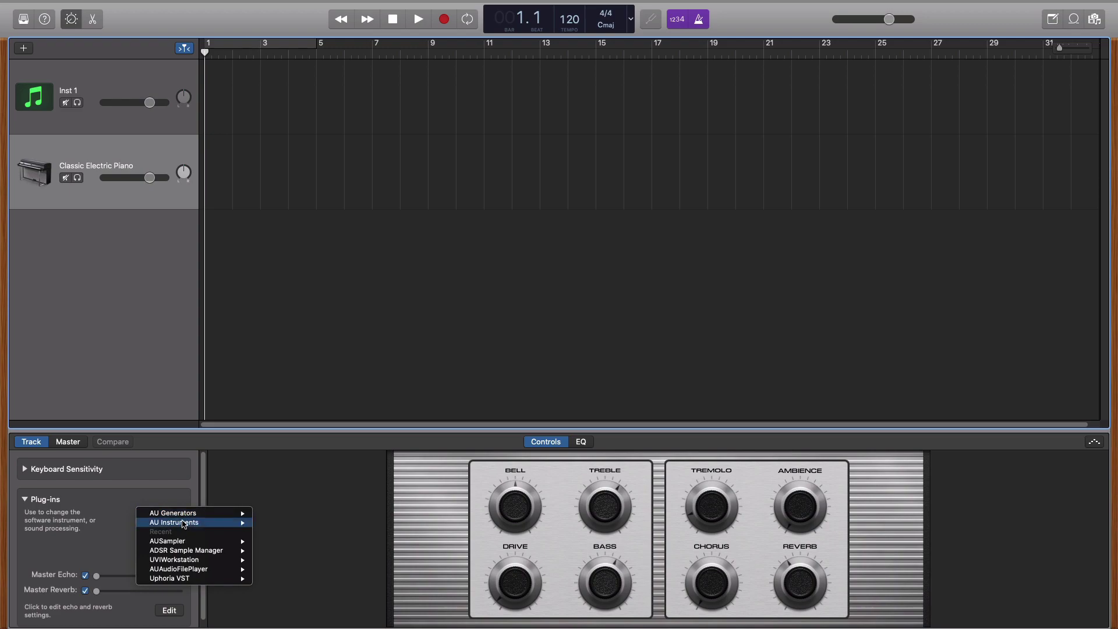
- Load AU Instruments > Apple > AUSampler > Stereo as the track's instrument
mouse_move(199, 526)
mouse_move(277, 526)
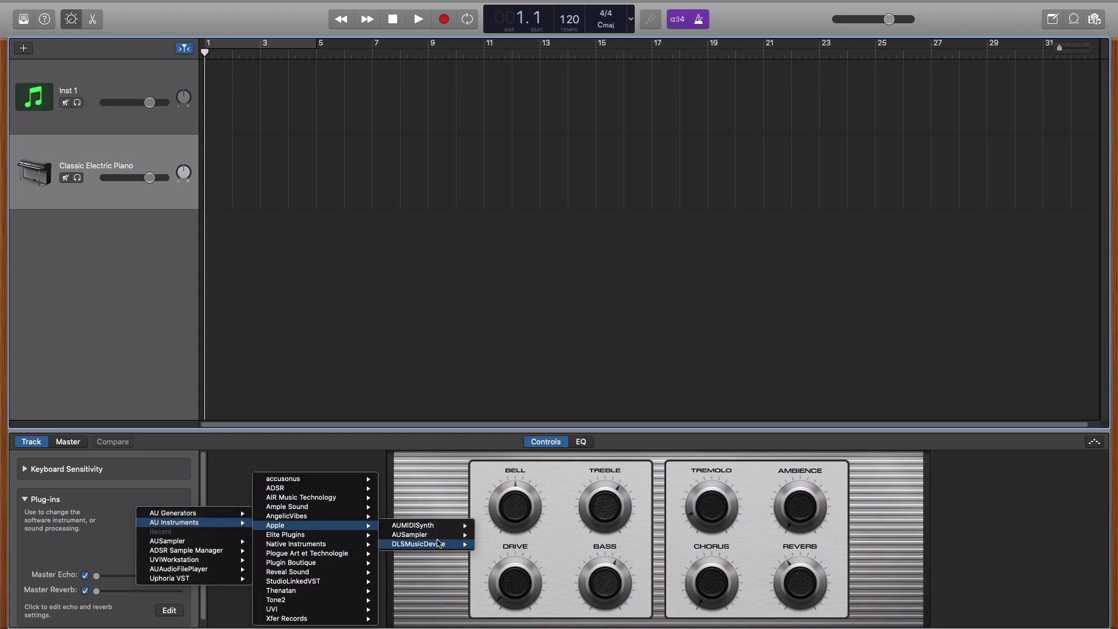
mouse_move(449, 539)
left_click(505, 545)
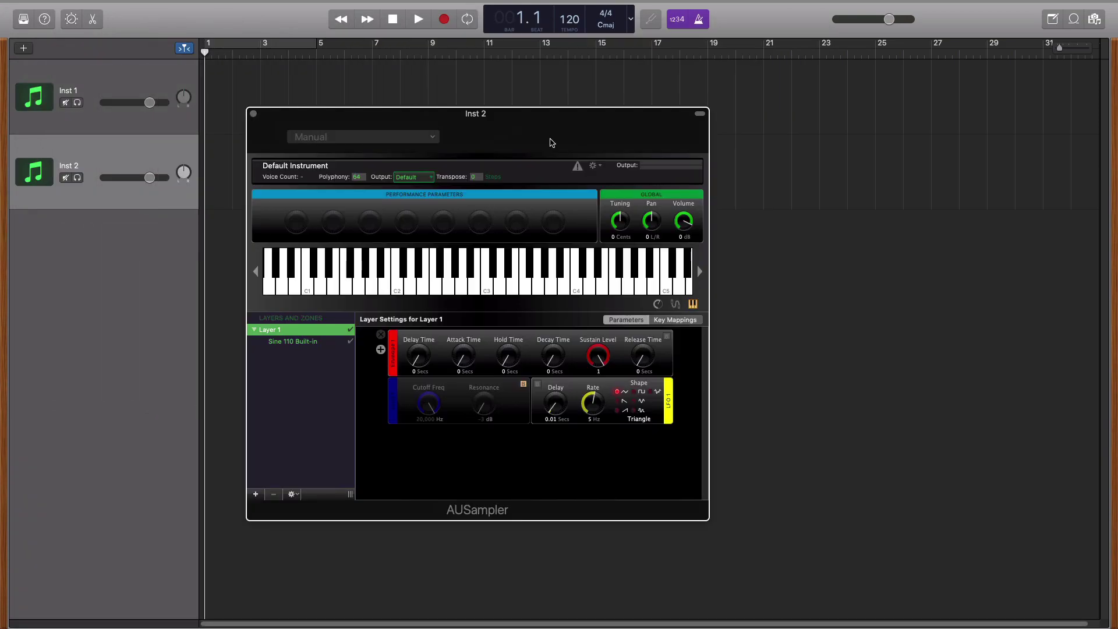
- Show the Sine 110 Built-in zone settings and audition several notes, ending on A4
left_click(320, 343)
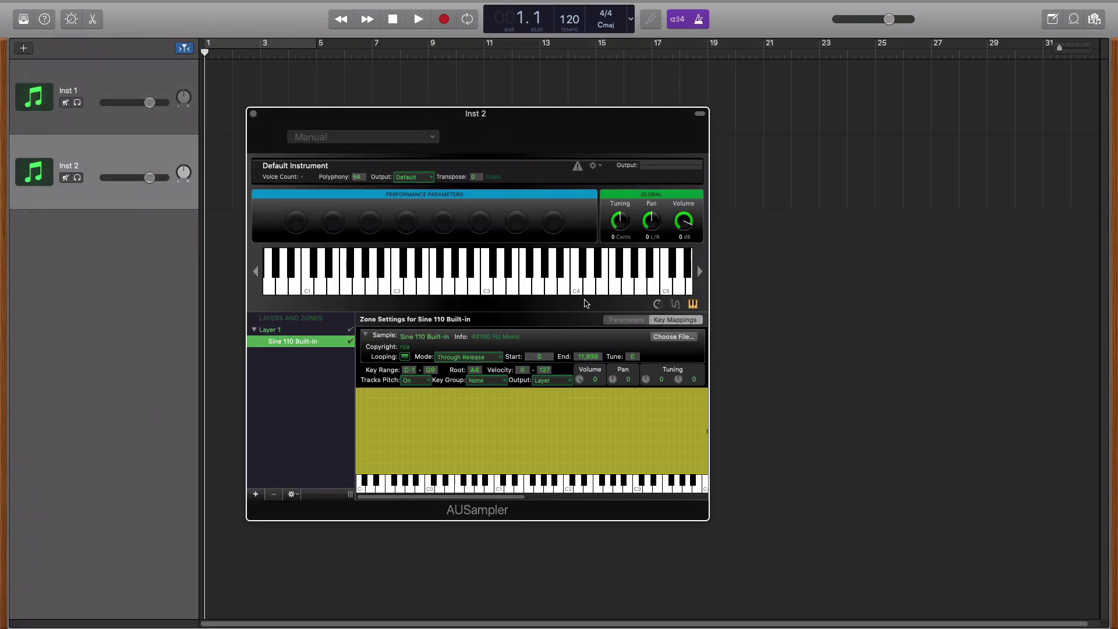
left_click(620, 290)
left_click(667, 288)
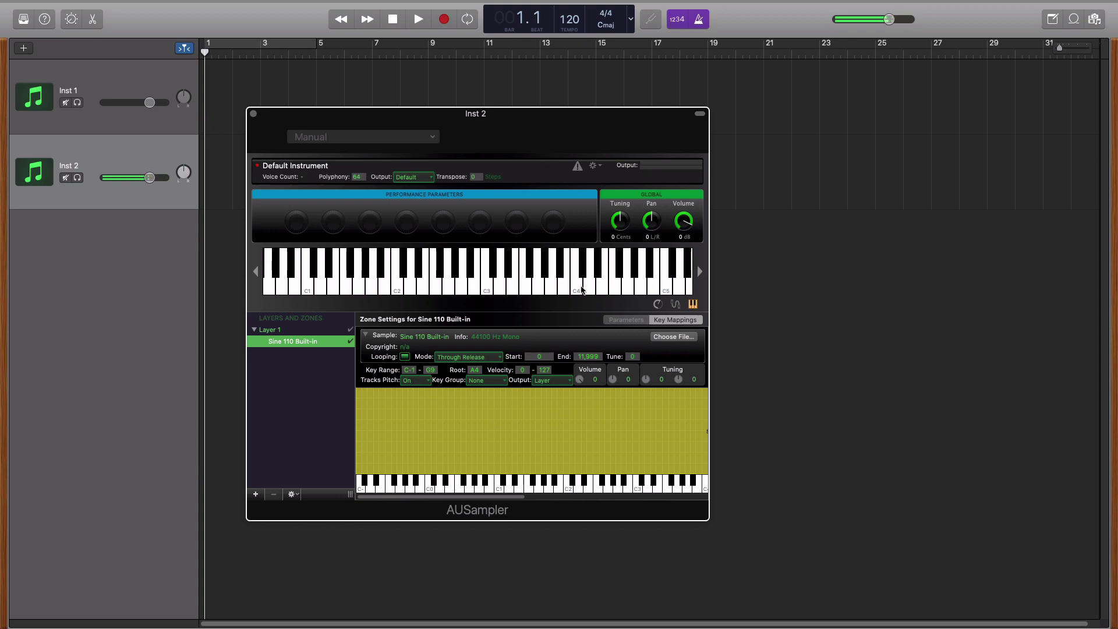
left_click(615, 287)
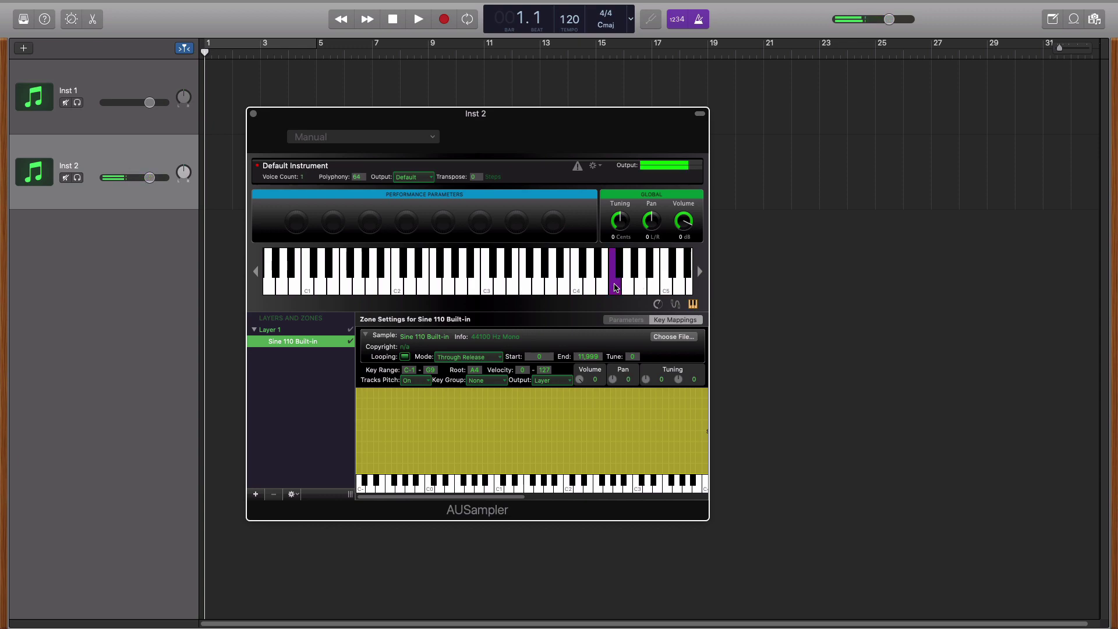
left_click(512, 285)
scroll(519, 480, "right", 5)
left_click(653, 287)
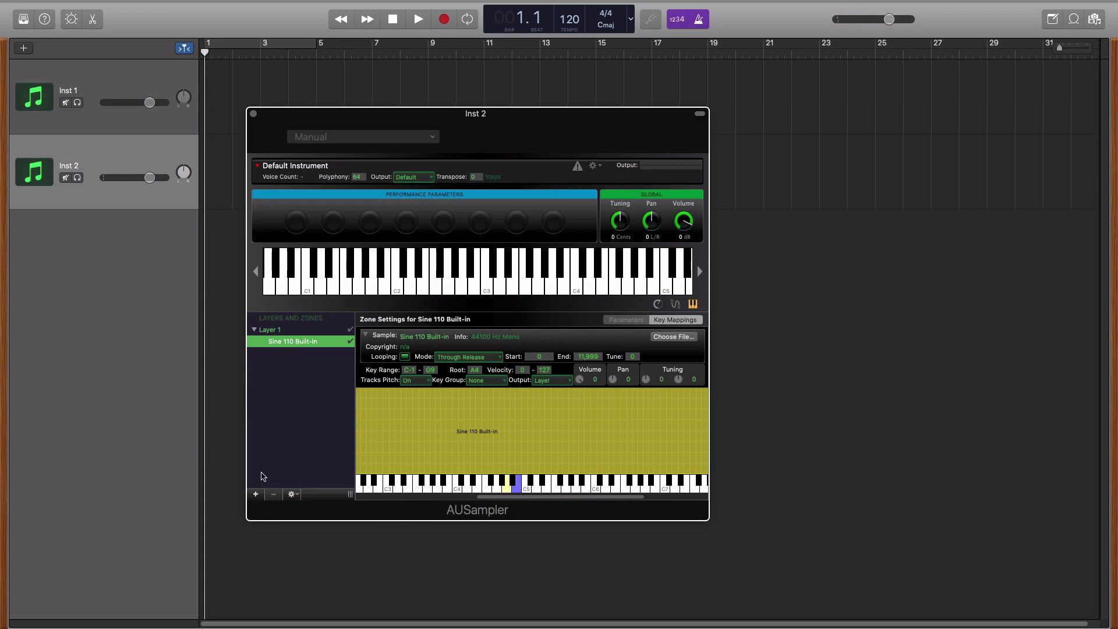
- Add Closed Hat 6.wav from 3-Knockers > Hi Hats as a new zone
left_click(256, 495)
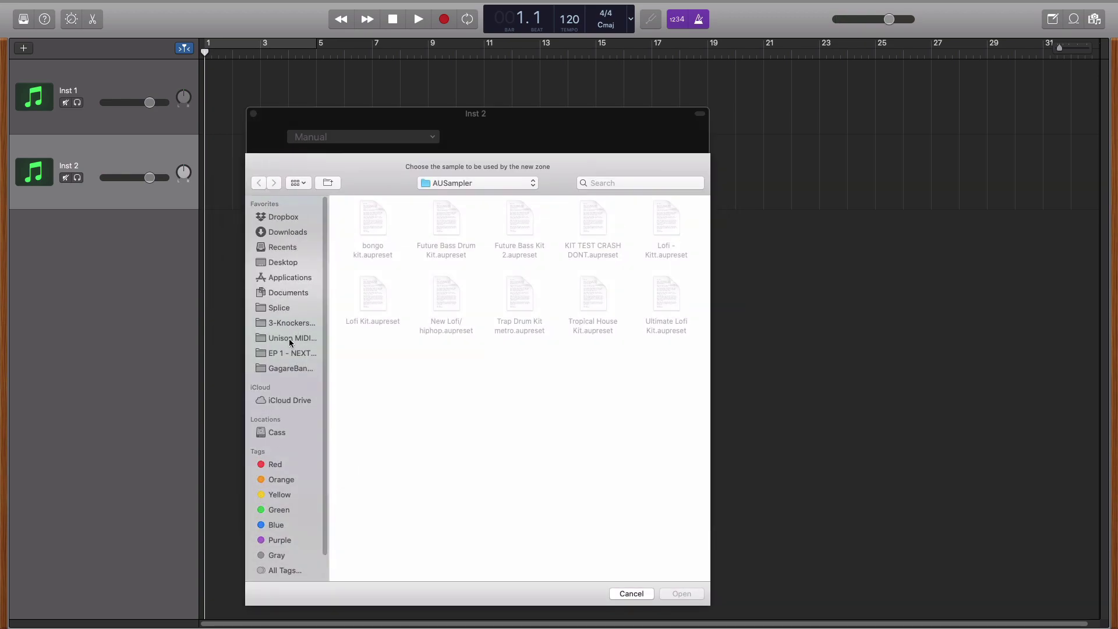
left_click(290, 325)
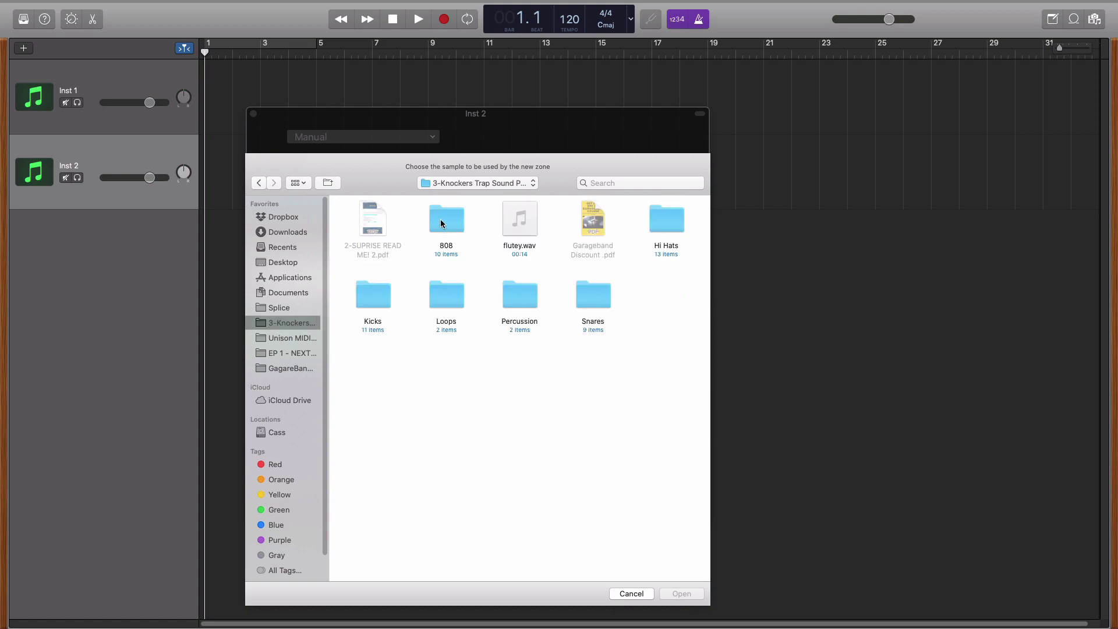
double_click(673, 220)
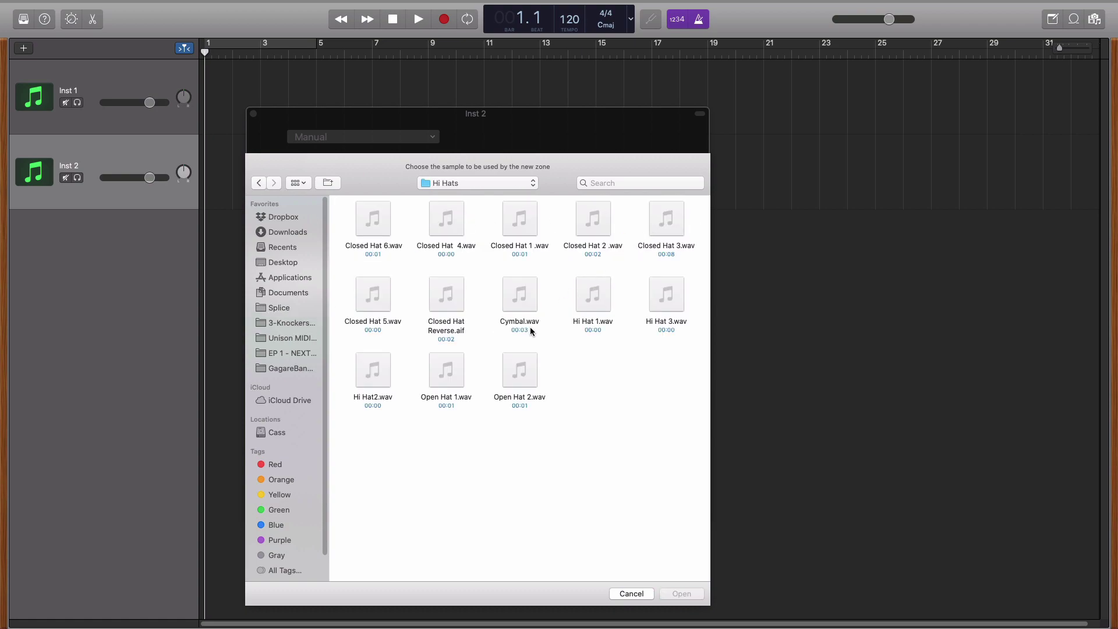
left_click(382, 239)
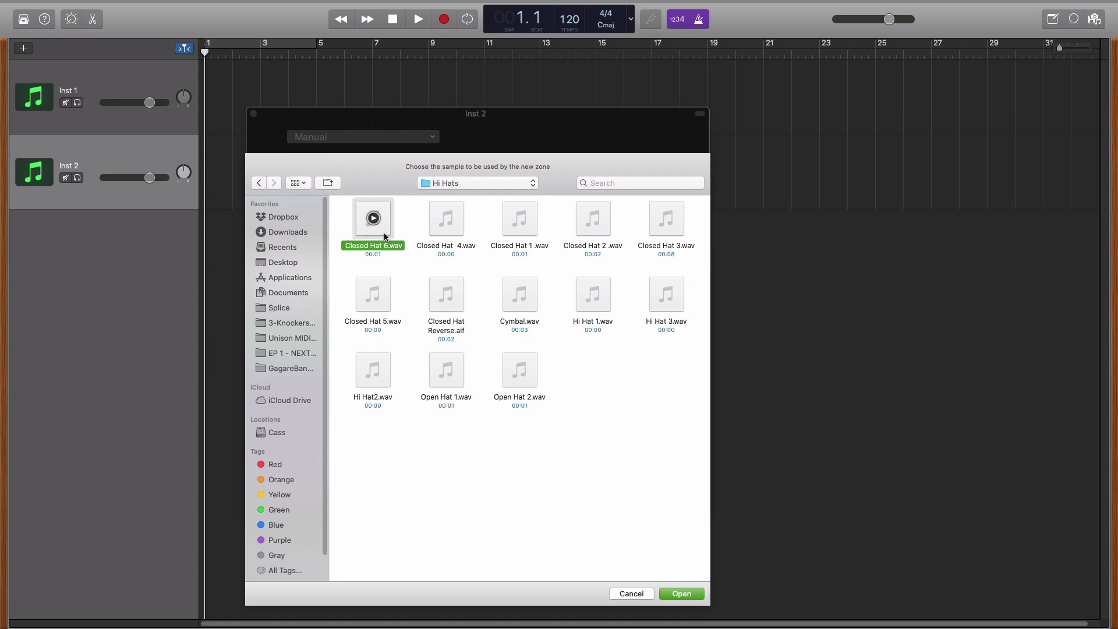
left_click(676, 593)
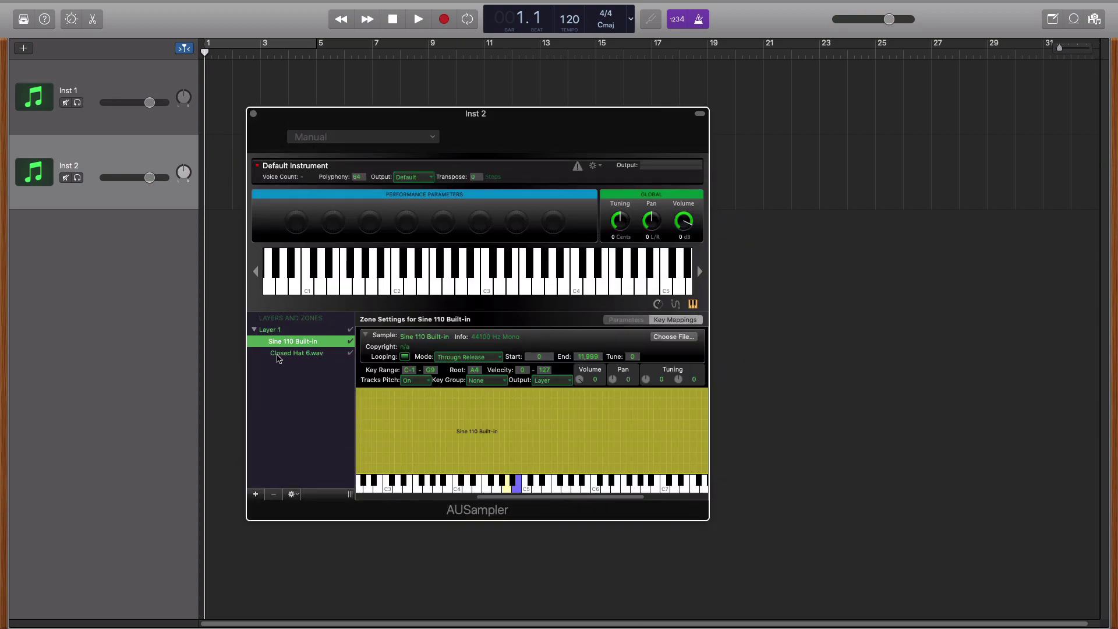
- Delete the Sine 110 Built-in zone, leaving Closed Hat 6.wav selected
left_click(298, 355)
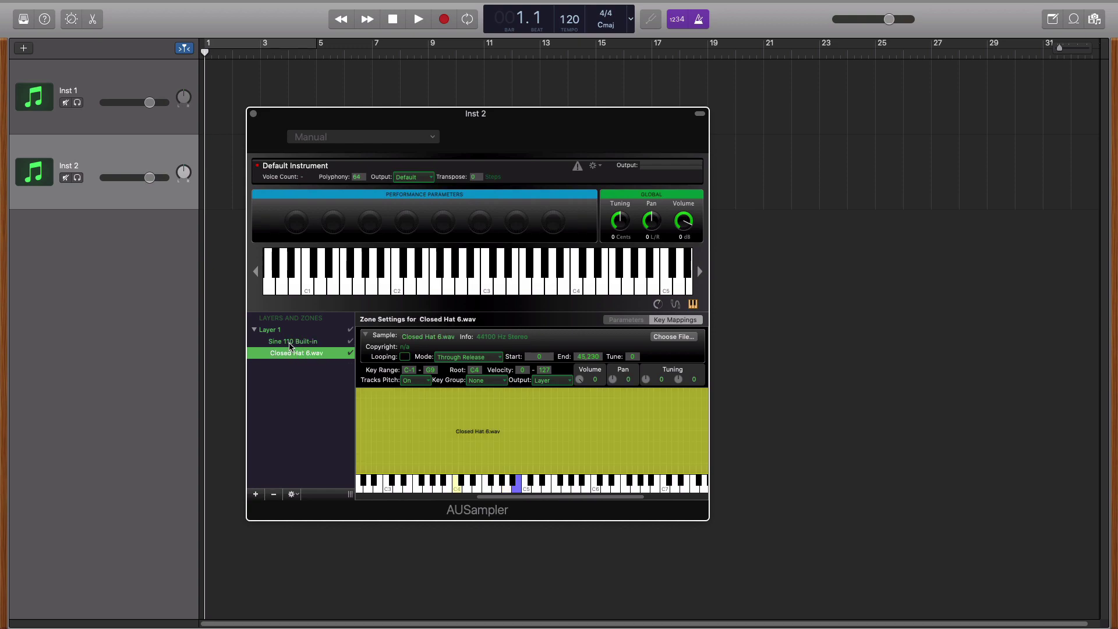
left_click(283, 344)
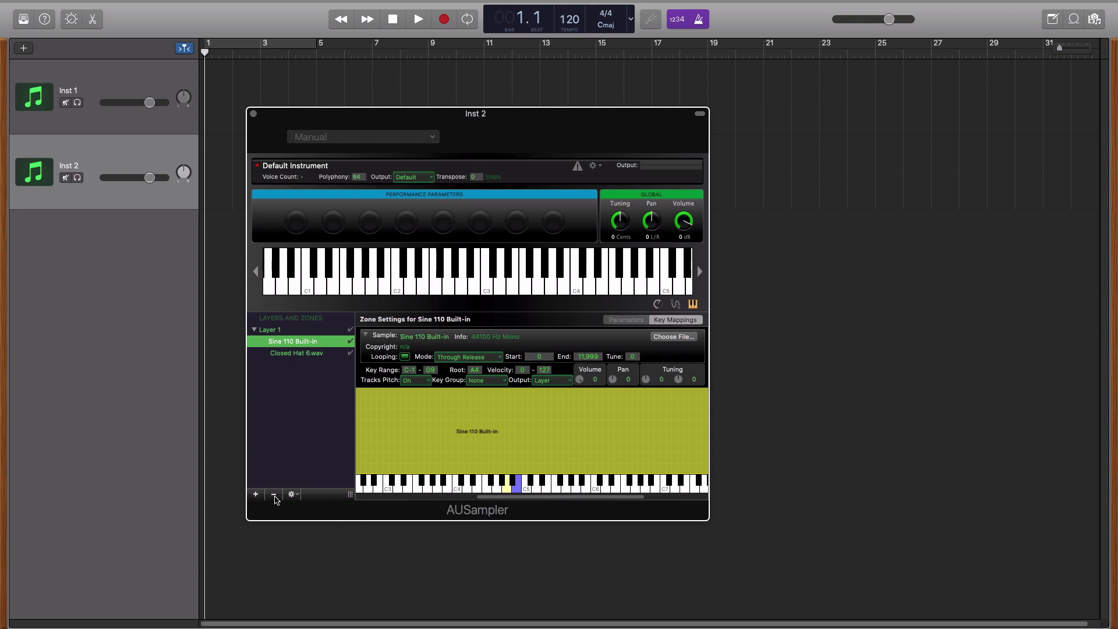
left_click(274, 495)
left_click(309, 344)
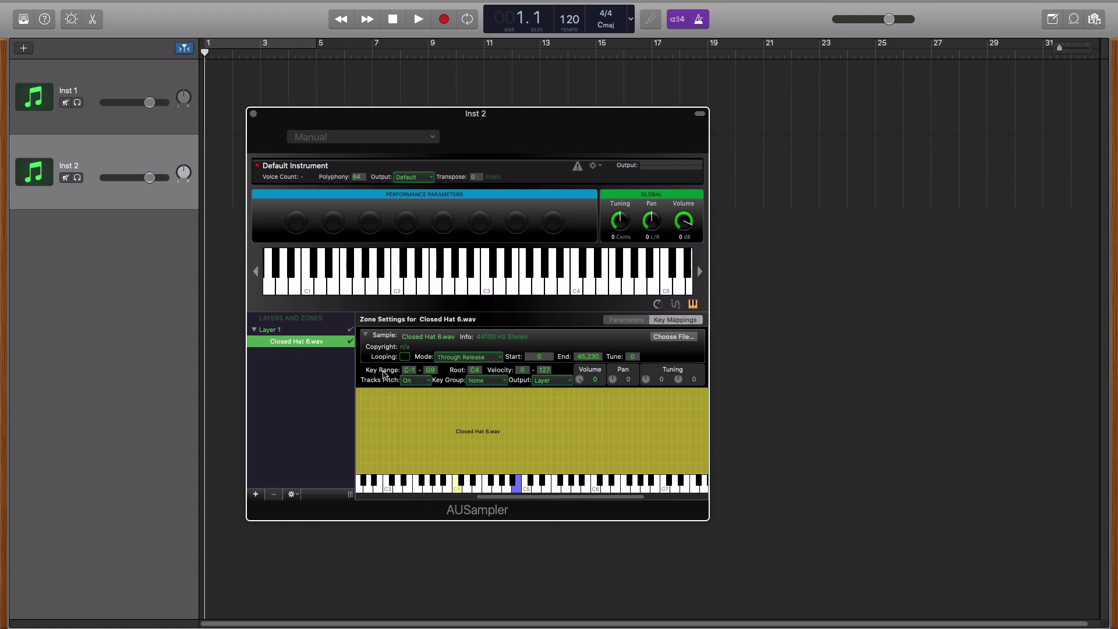
- Set Closed Hat 6.wav's key range to C4–C4, keeping the root at C4
left_click(409, 370)
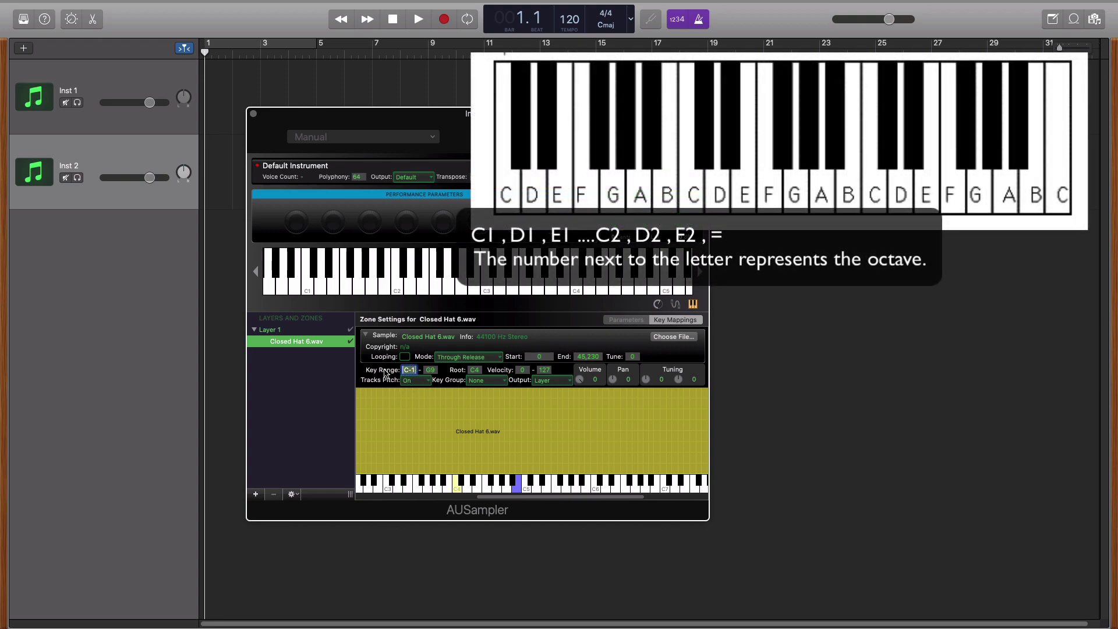
type("C4")
key("Tab")
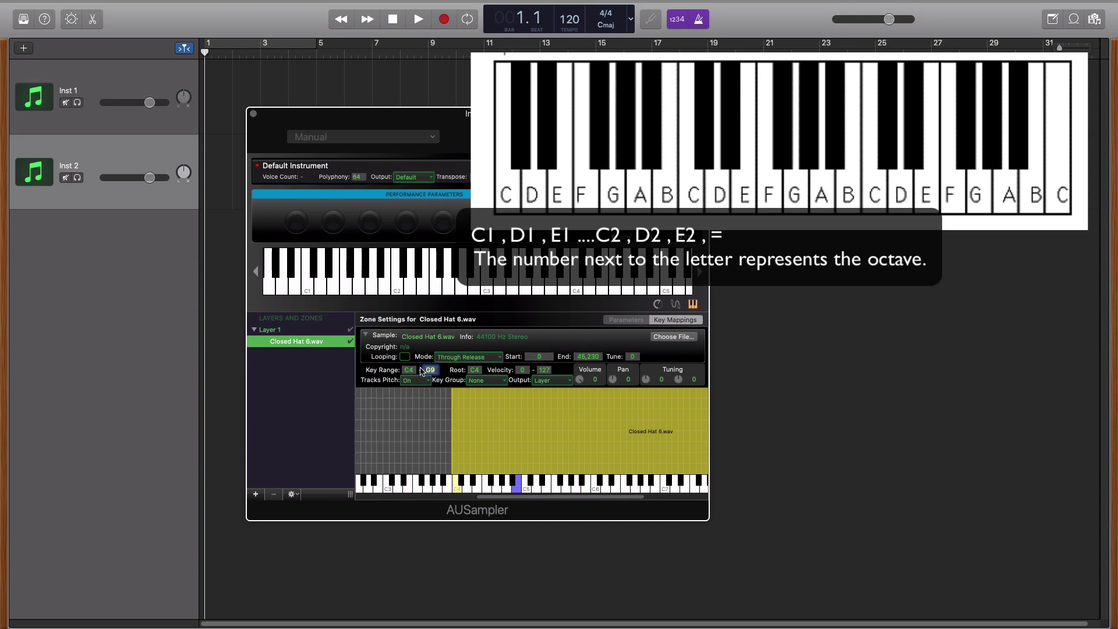
type("C4")
double_click(475, 370)
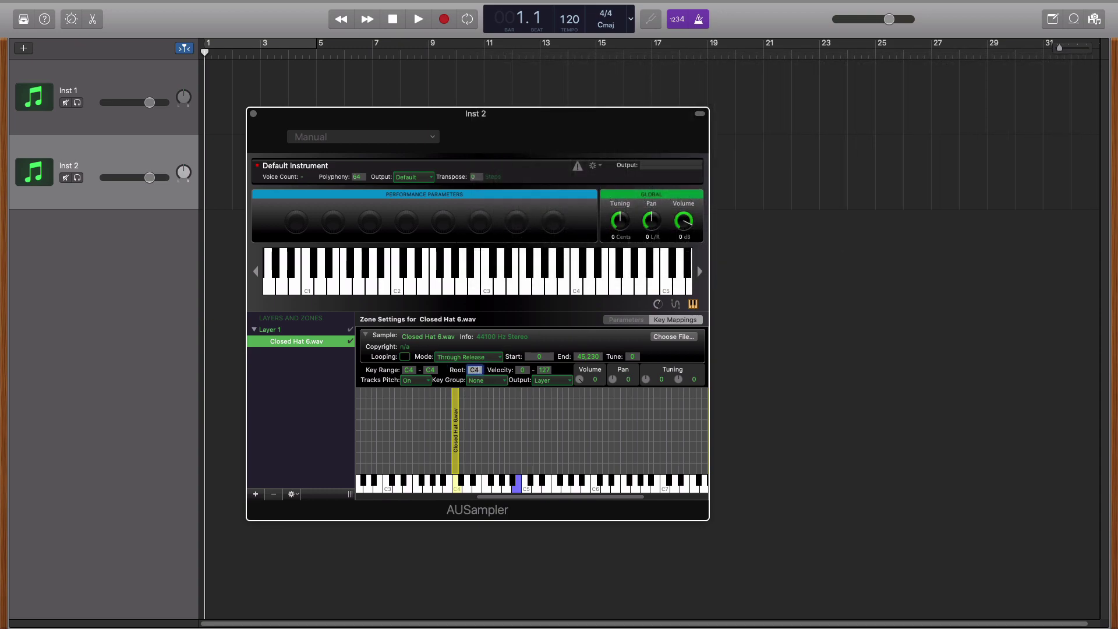
left_click(324, 381)
- Add Kick 6, Kick 8 and Kick 9 from the sound pack's Kicks folder to Layer 1
left_click(294, 495)
left_click(309, 528)
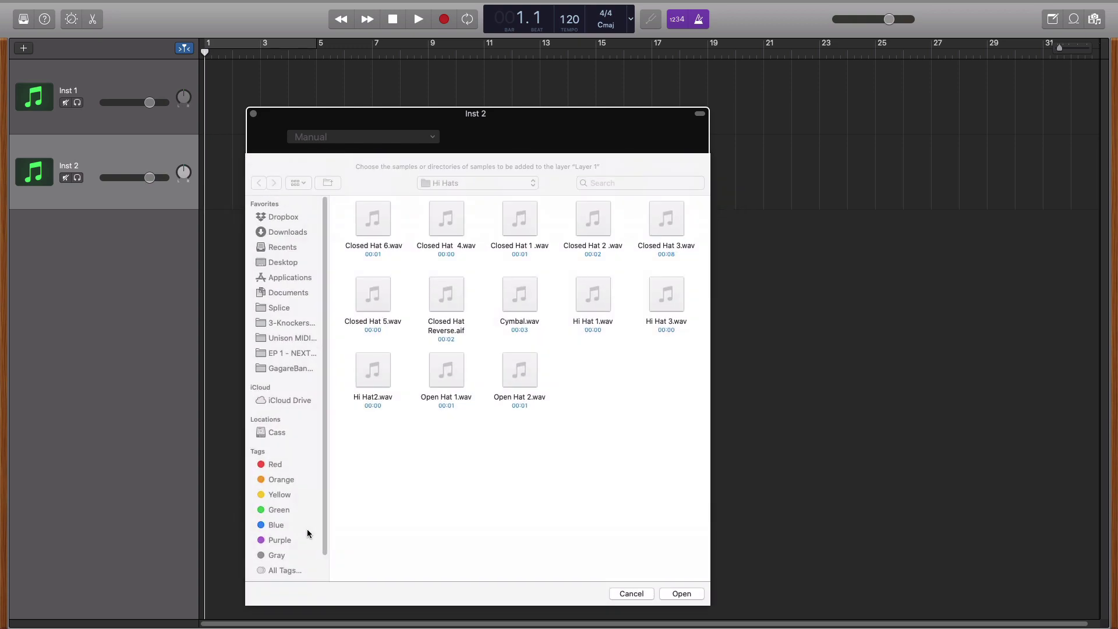
left_click(471, 184)
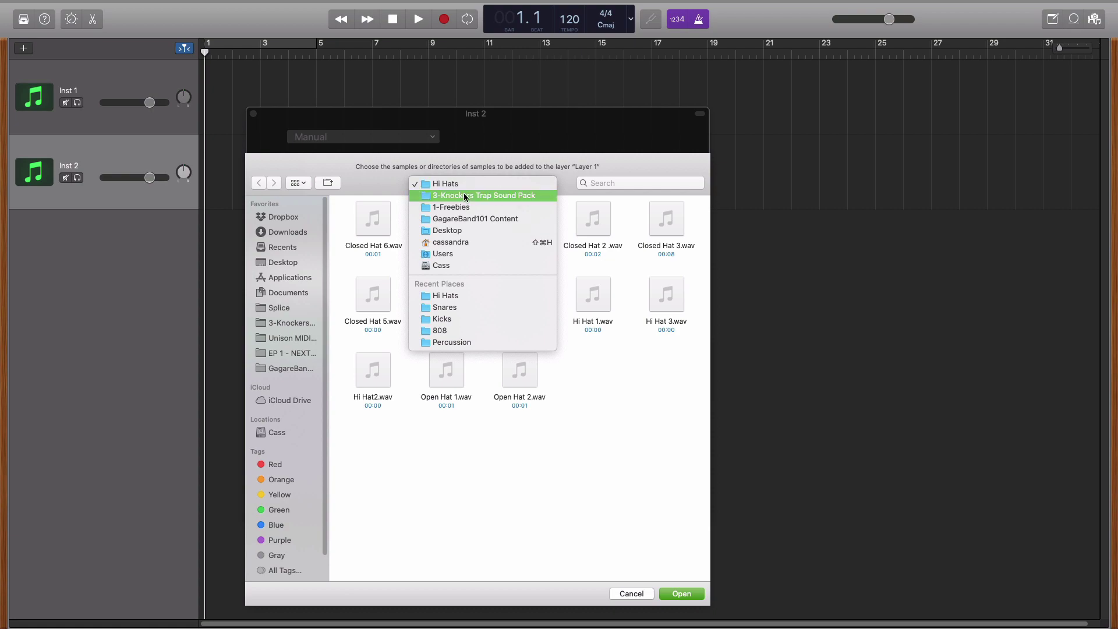
left_click(464, 194)
double_click(376, 301)
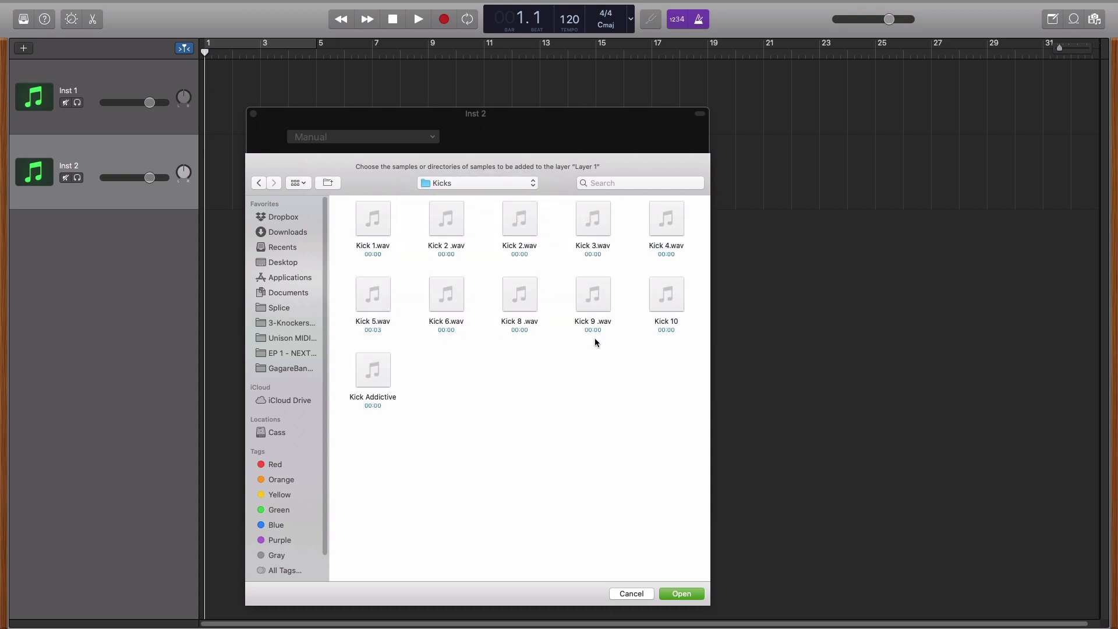
left_click_drag(536, 323, 500, 378)
left_click(683, 594)
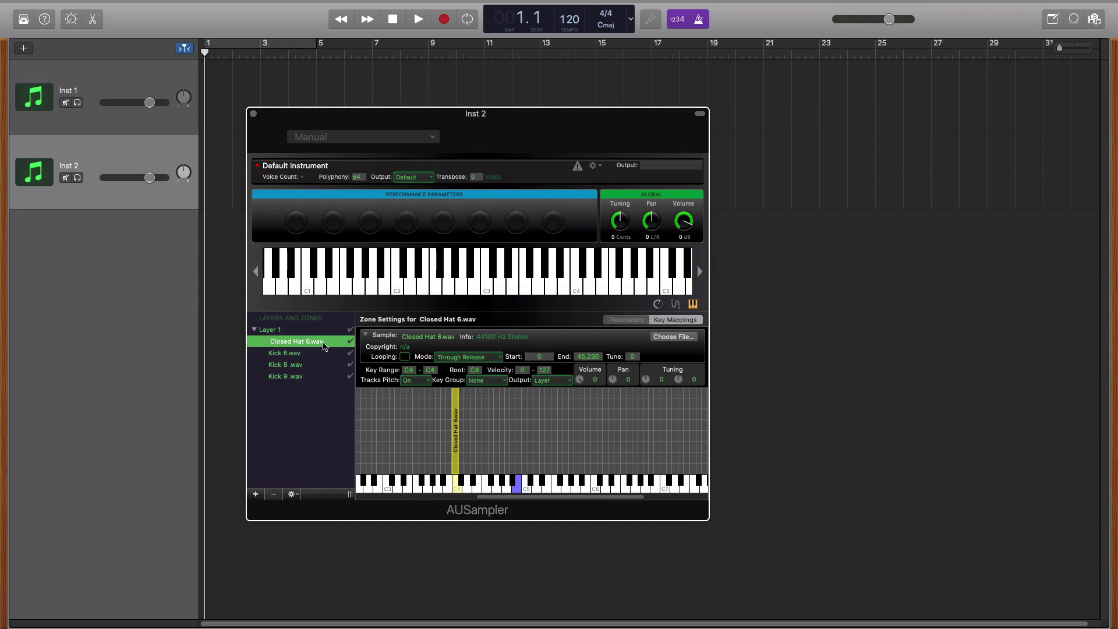
- Compare the zone settings, then set Kick 6's key range to C4–D4
left_click(294, 353)
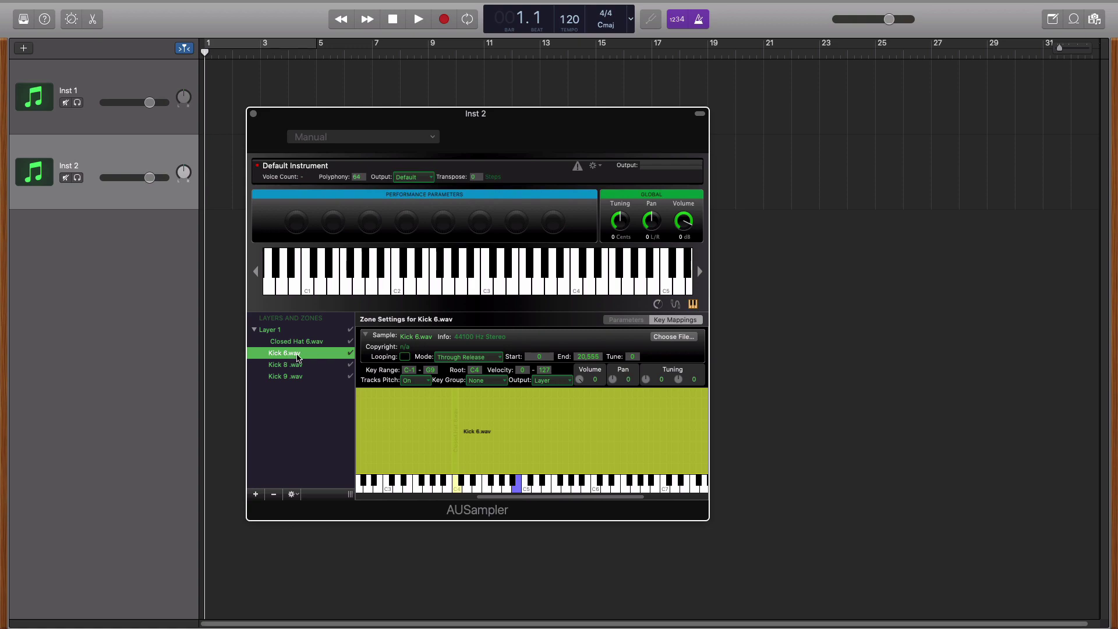
left_click(299, 342)
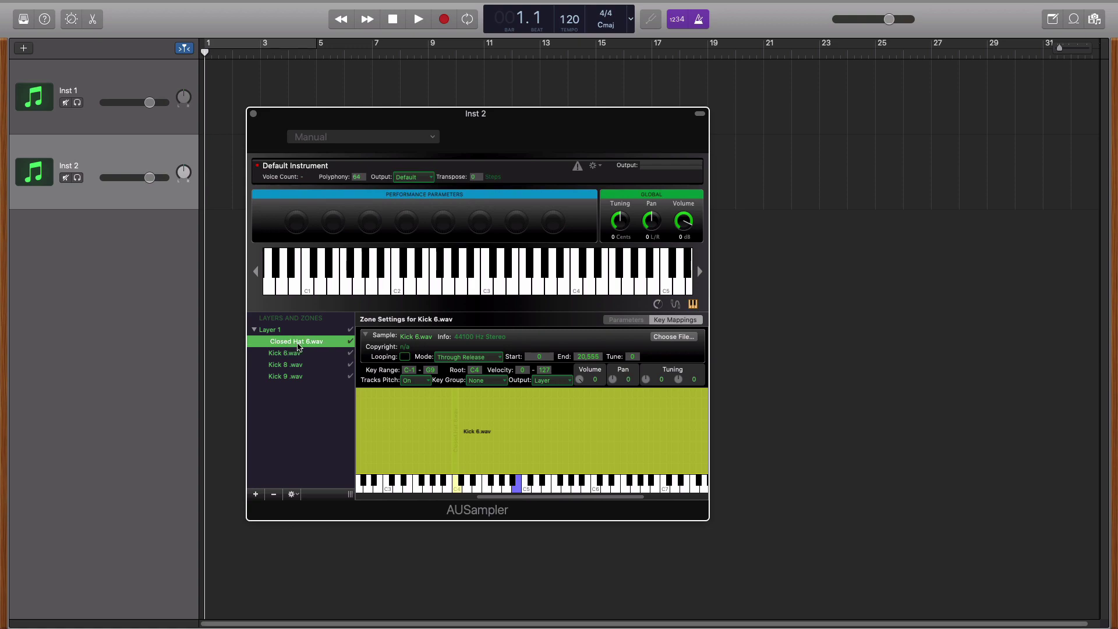
scroll(478, 480, "left", 5)
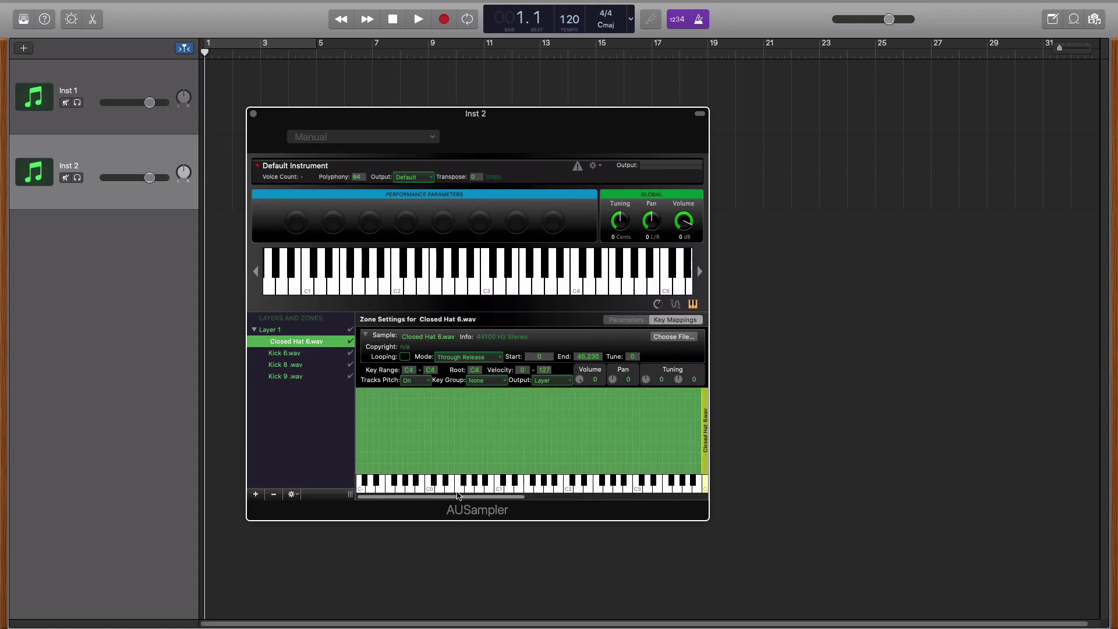
scroll(554, 500, "right", 5)
scroll(553, 500, "right", 2)
scroll(553, 495, "left", 6)
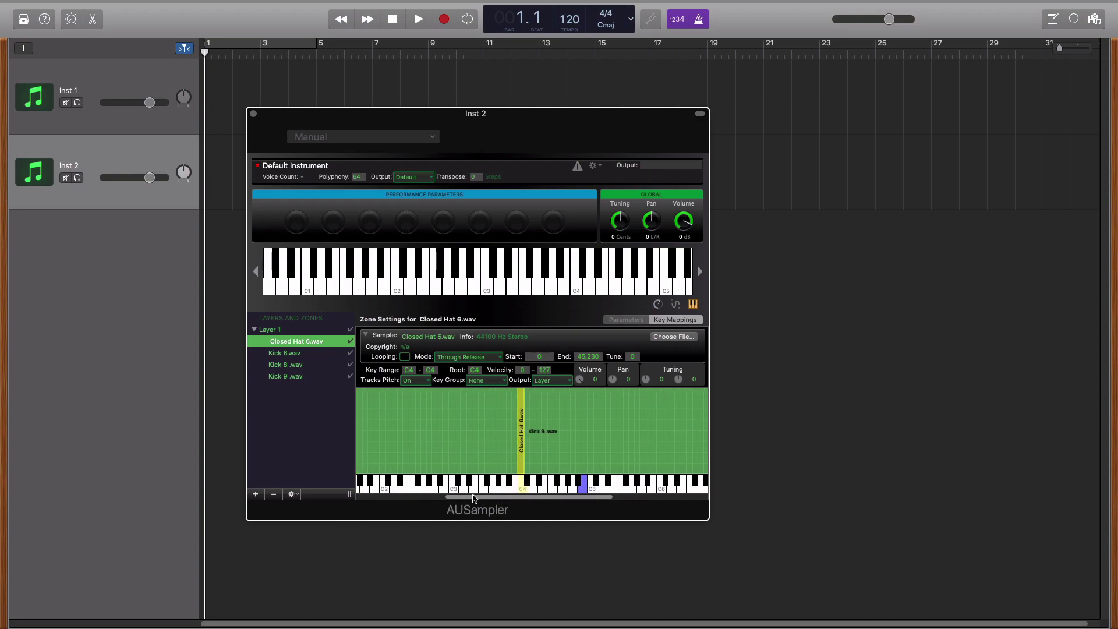
left_click(291, 353)
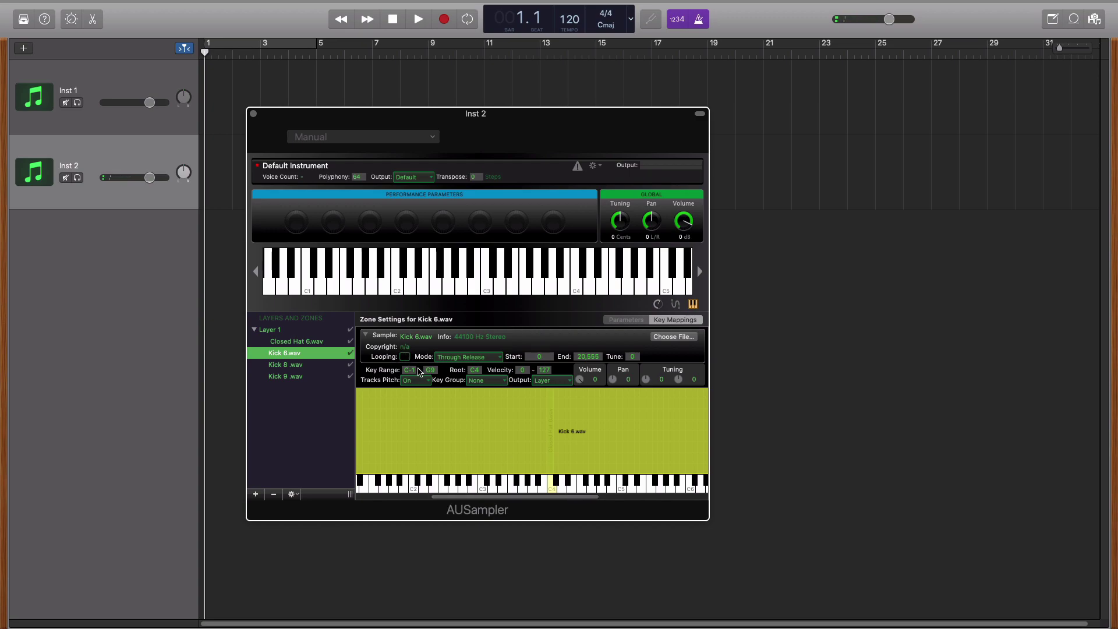
left_click_drag(417, 371, 356, 371)
type("C4")
key("Tab")
type("D4")
key("Tab")
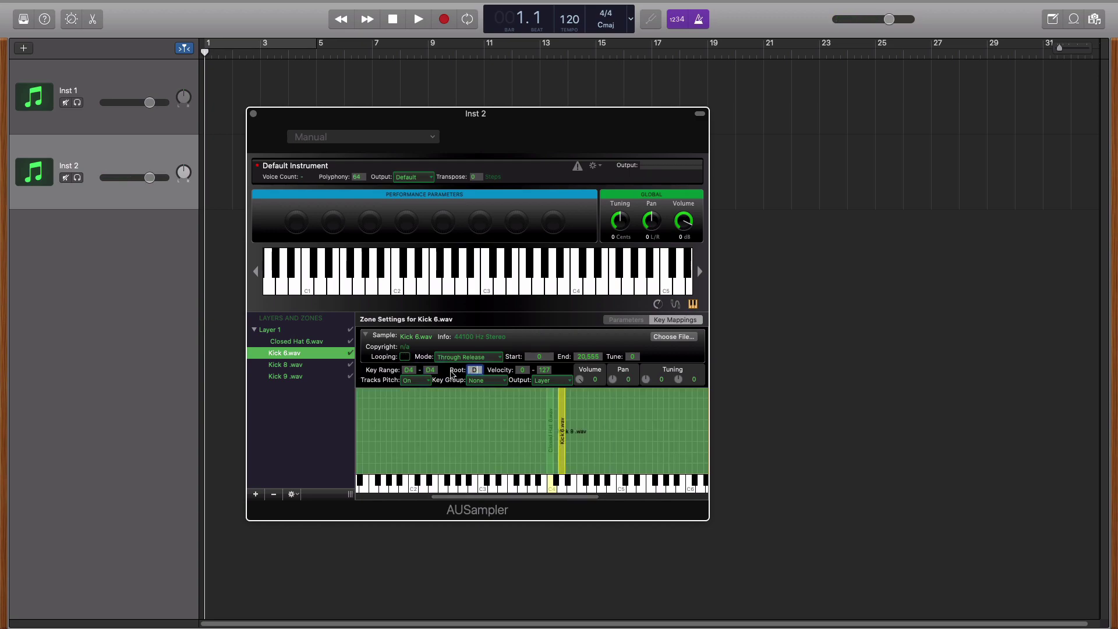
- Map Kick 9 to E4–E4 and set Kick 8's low key to F4
left_click(292, 377)
double_click(413, 370)
type("E4")
key("Tab")
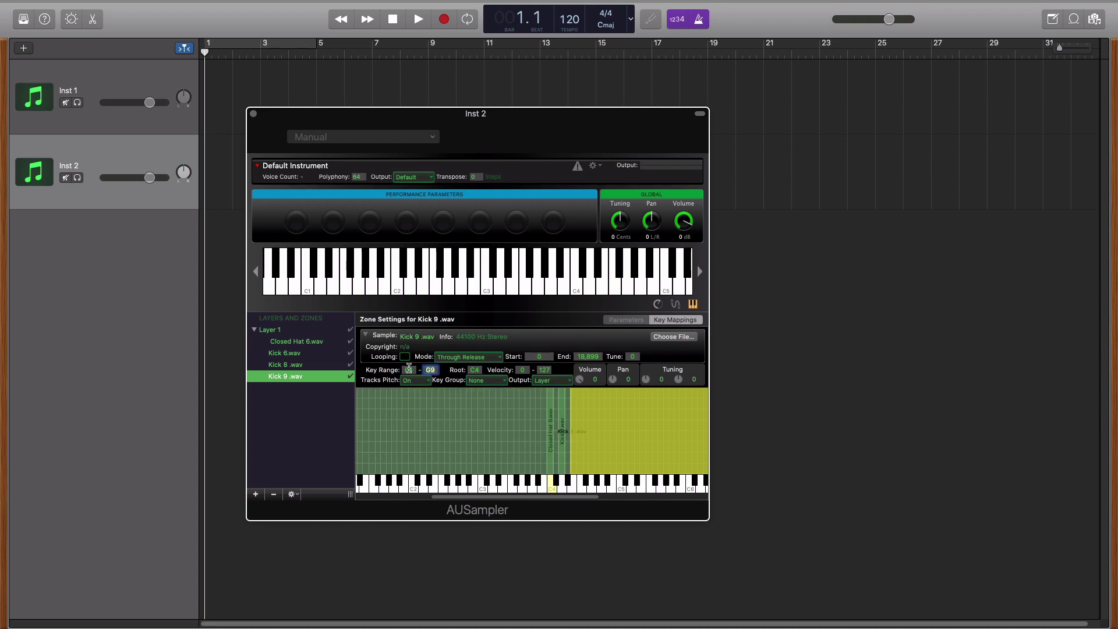
type("E4")
key("Tab")
left_click(326, 341)
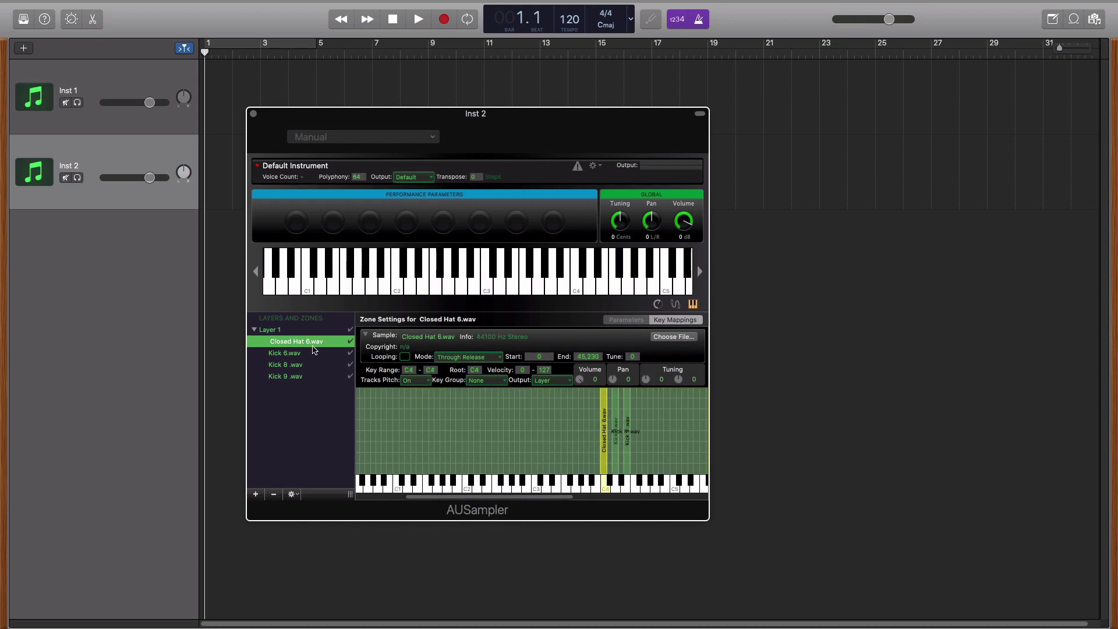
left_click(351, 366)
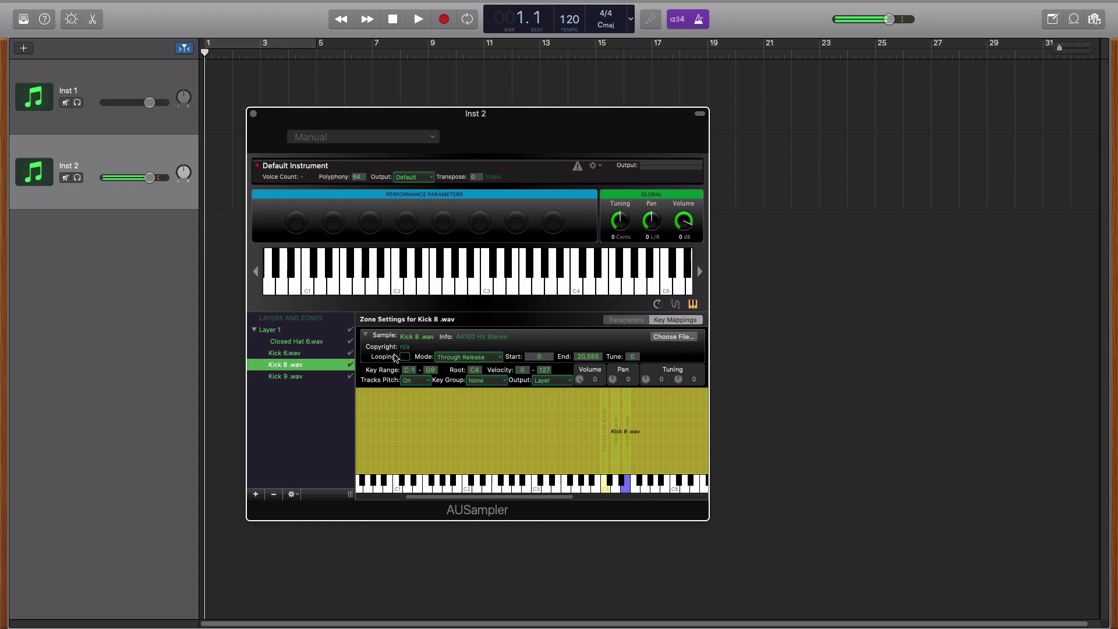
double_click(415, 371)
type("F4")
key("Tab")
- Set Kick 8's high key to F4, completing its F4–F4 range
type("F4")
key("Tab")
type("F")
scroll(582, 486, "right", 3)
left_click(497, 489)
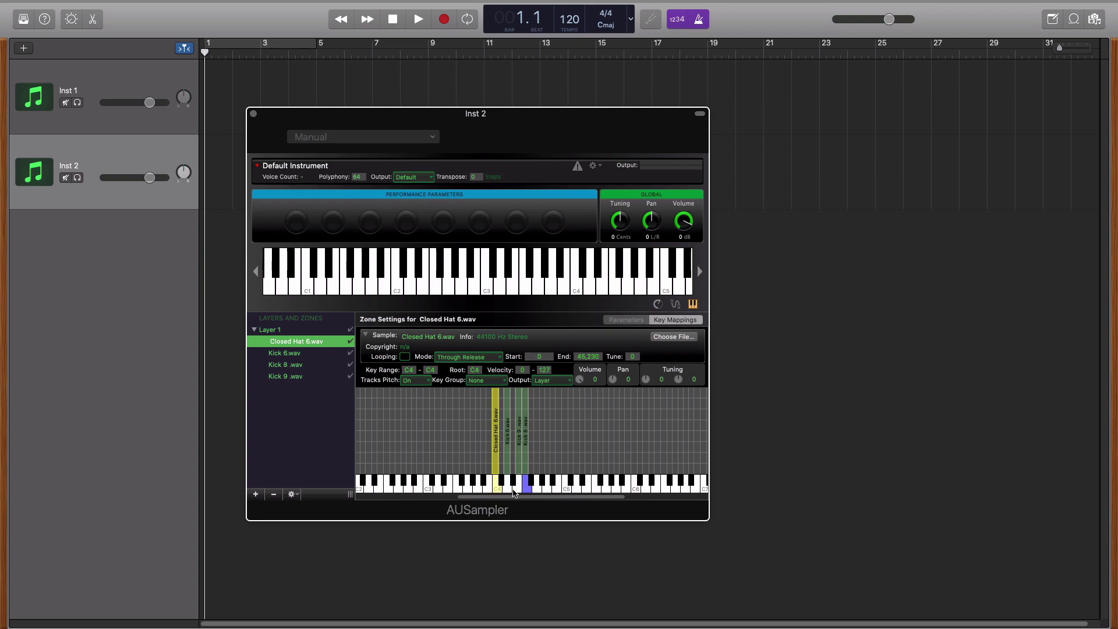
- Audition the C4 and E4 keys, then drag the Kick 8 zone onto F#4
left_click(498, 491)
left_click(522, 490)
mouse_move(527, 441)
left_mouse_down()
mouse_move(598, 451)
mouse_move(542, 451)
left_mouse_up()
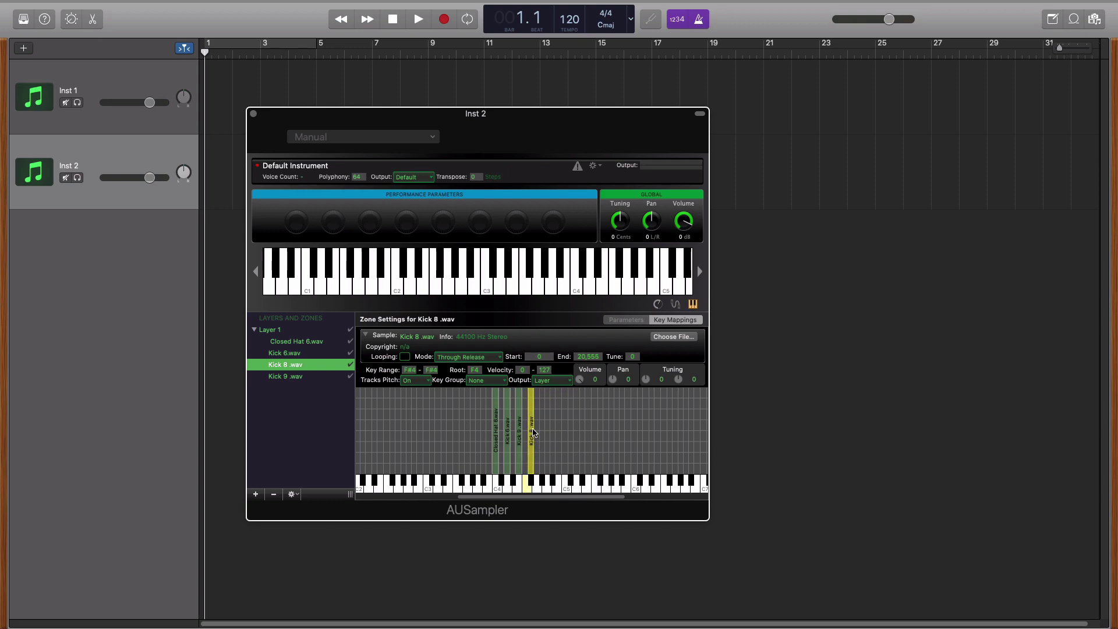
mouse_move(533, 431)
left_mouse_down()
mouse_move(722, 445)
mouse_move(542, 445)
left_mouse_up()
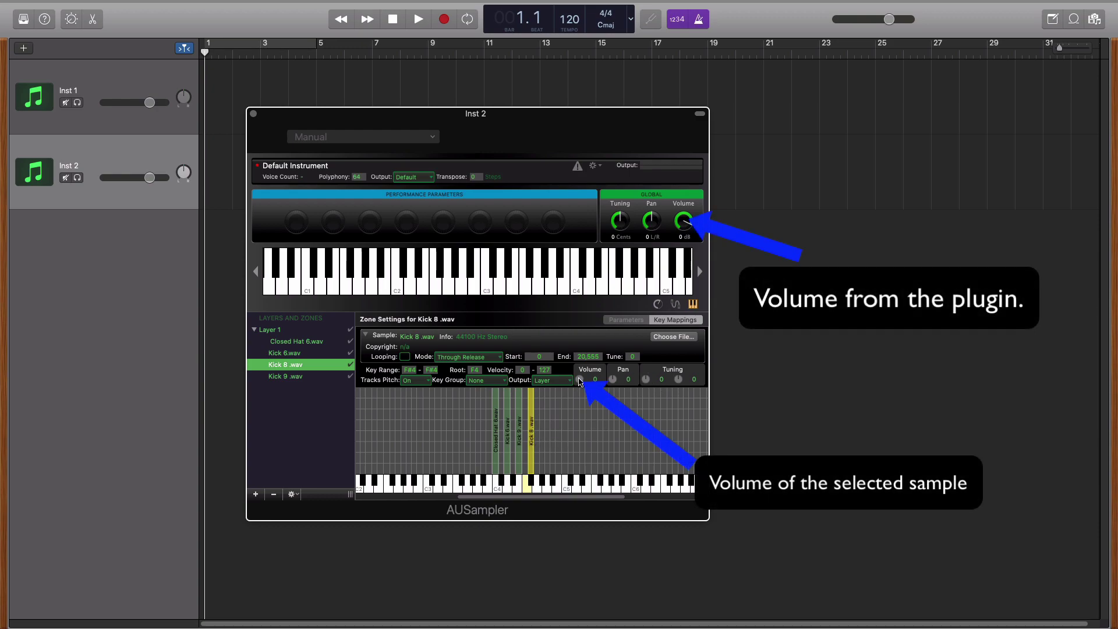
- Change Kick 8's zone volume, pan it to -29, and preview it at F4
left_click_drag(580, 381, 619, 389)
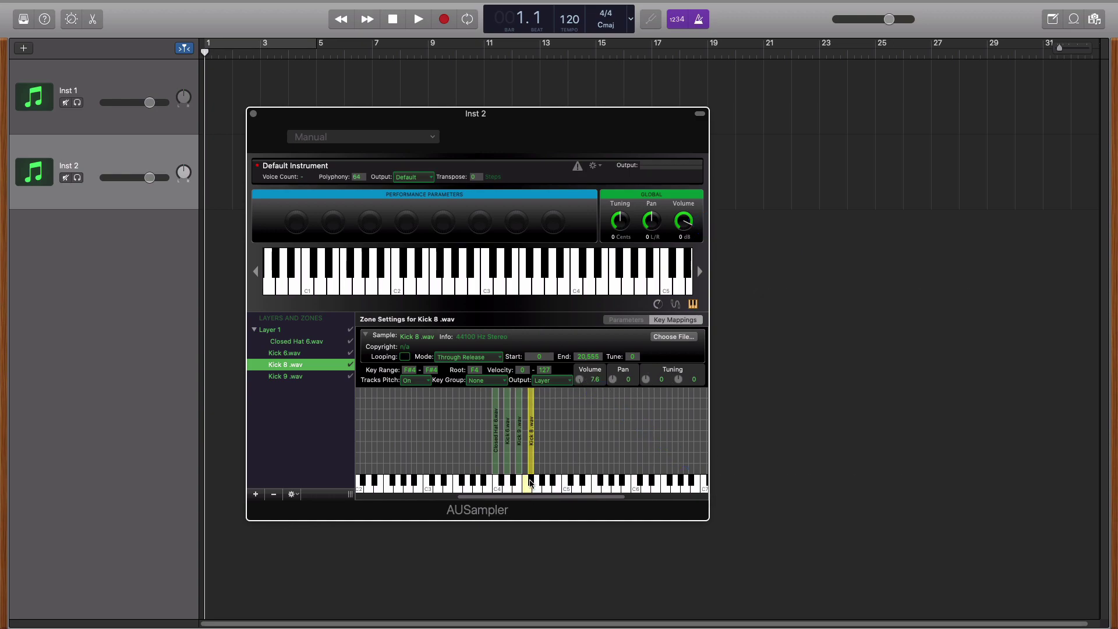
left_click(530, 481)
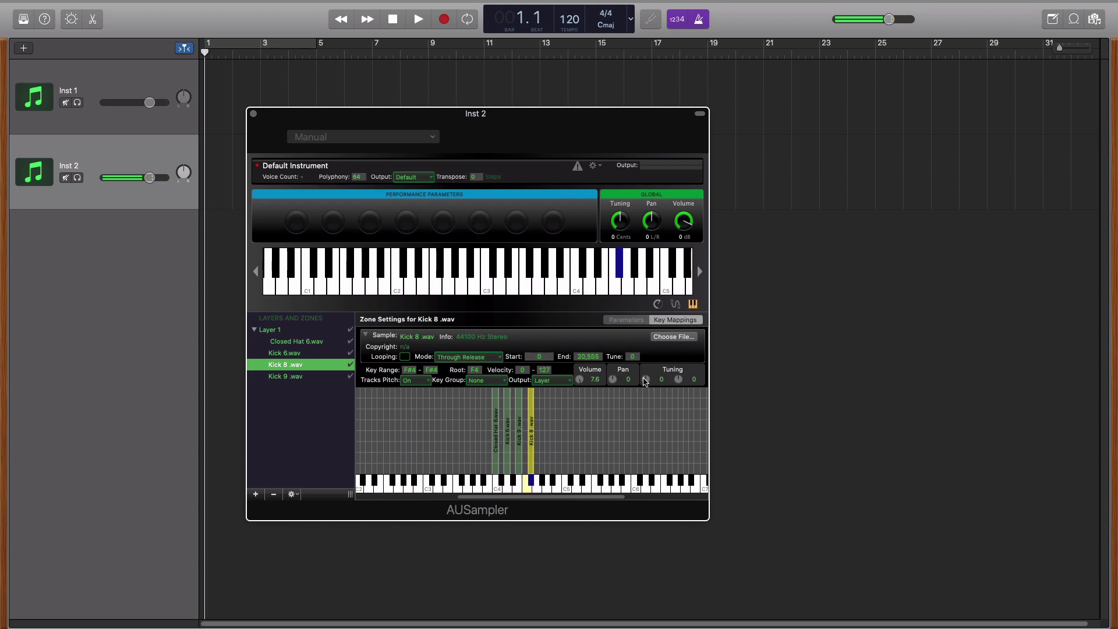
left_click_drag(612, 379, 613, 410)
left_click(530, 482)
left_click(530, 482)
- Audition Kick 8, then add flutey.wav from the trap sound pack folder as a new zone
left_click(531, 483)
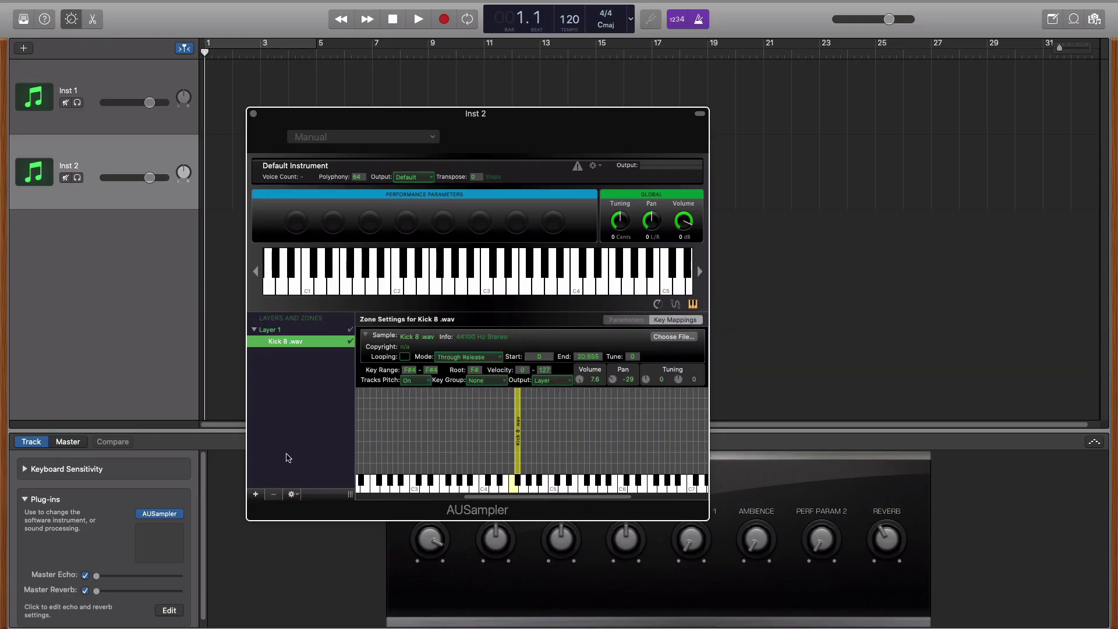
left_click(257, 494)
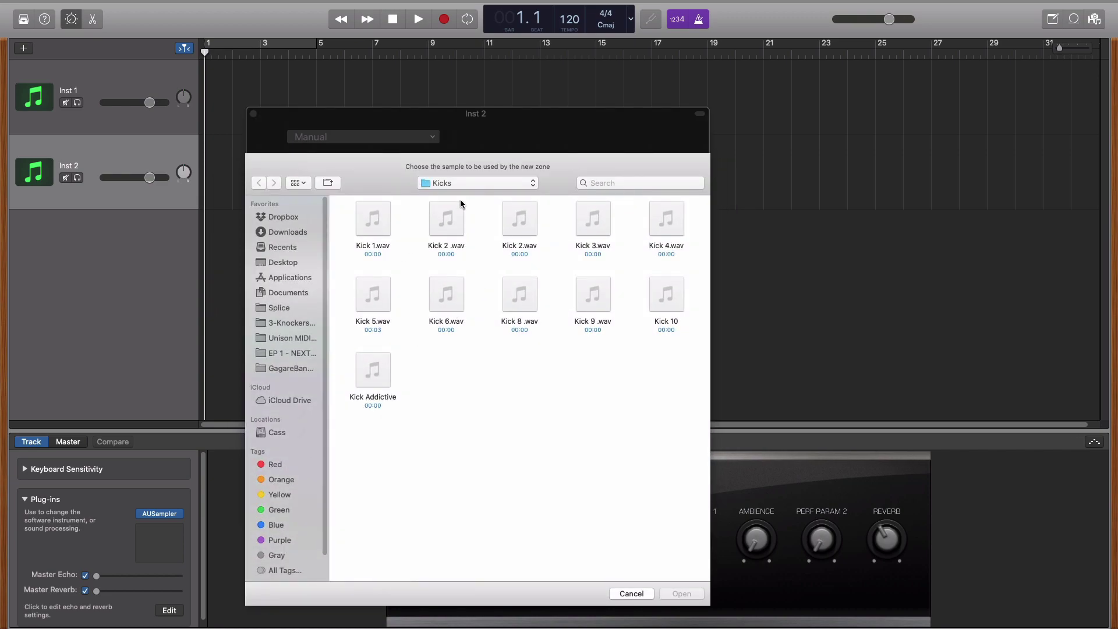
left_click(473, 184)
left_click(462, 196)
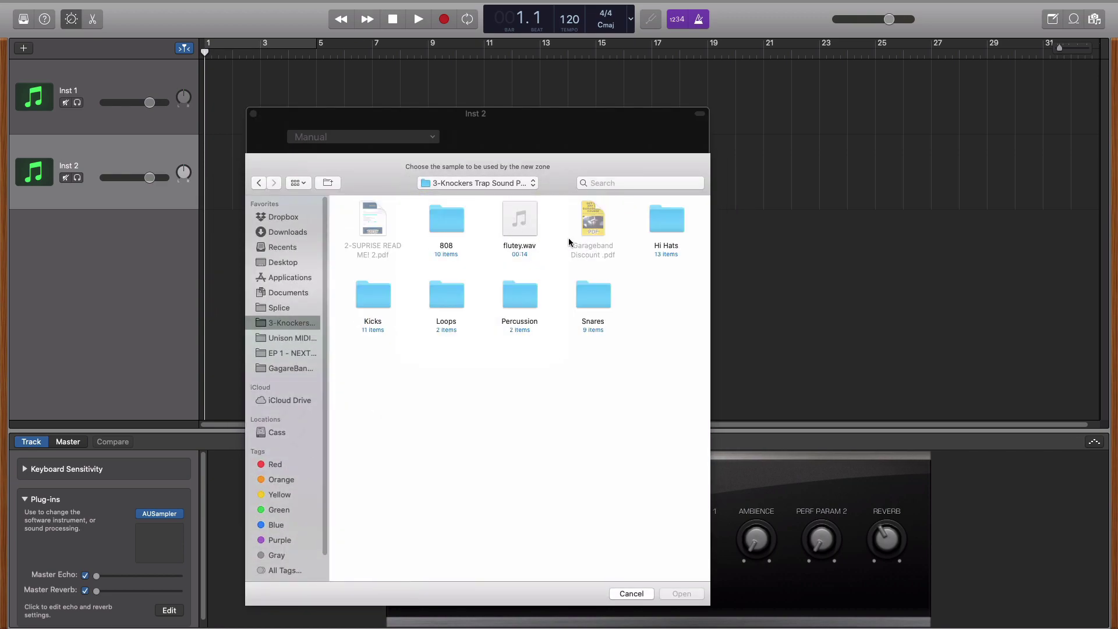
left_click(537, 260)
left_click(675, 591)
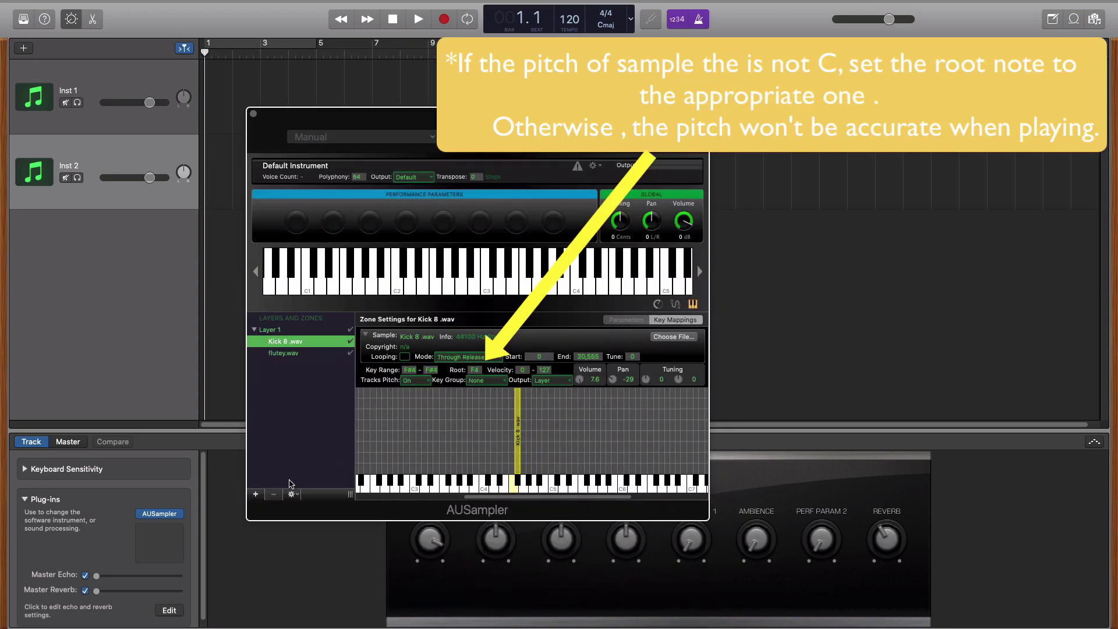
- Remove the Kick 8 .wav zone, leaving flutey.wav selected
left_click(296, 354)
left_click(292, 342)
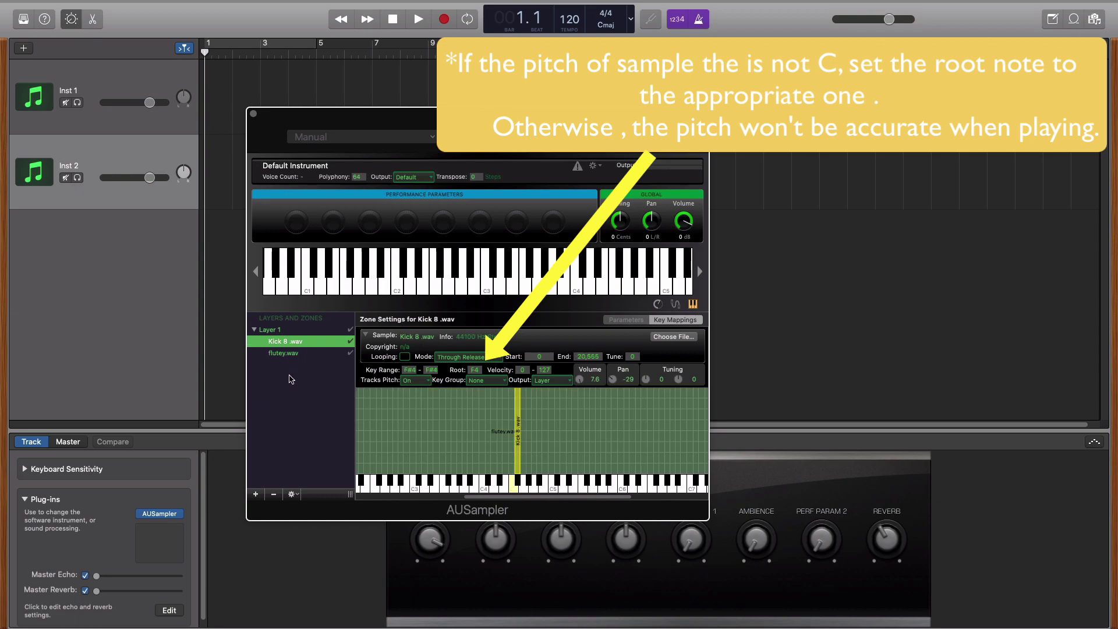
left_click(277, 496)
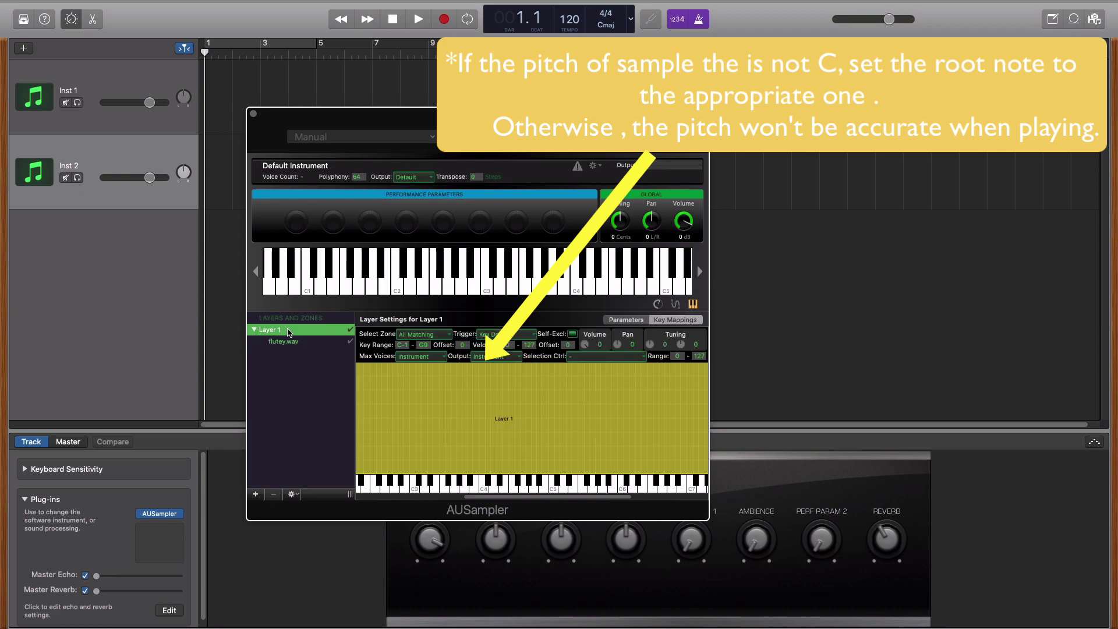
left_click(287, 345)
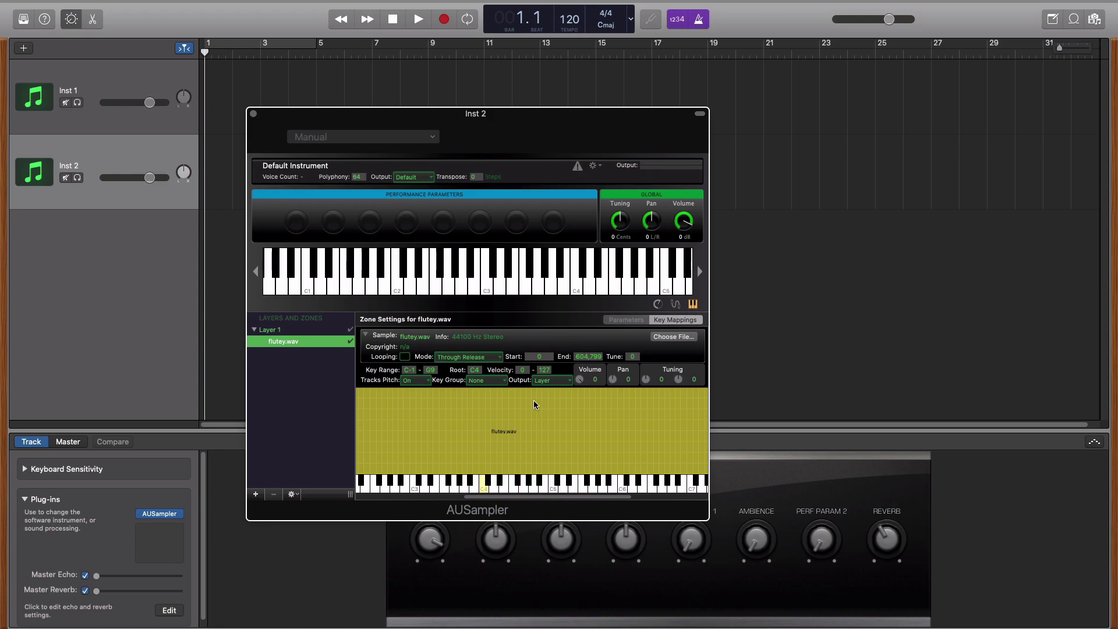
- Play the flute sample at several pitches on both keyboards, including high notes near C8
left_click(615, 285)
left_click(539, 289)
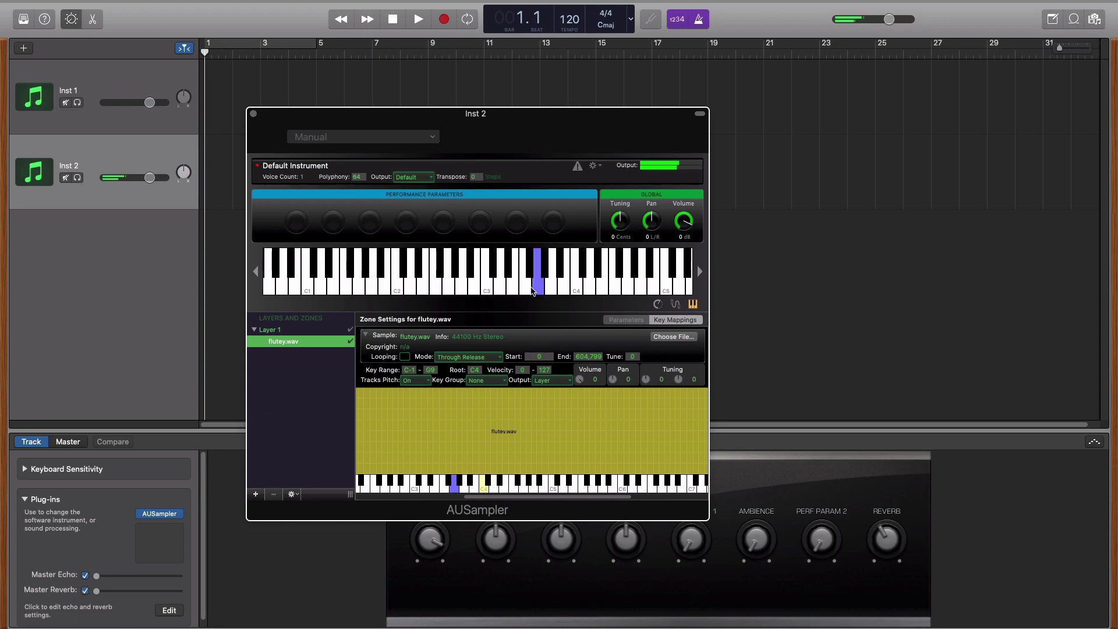
left_click(502, 288)
left_click(487, 291)
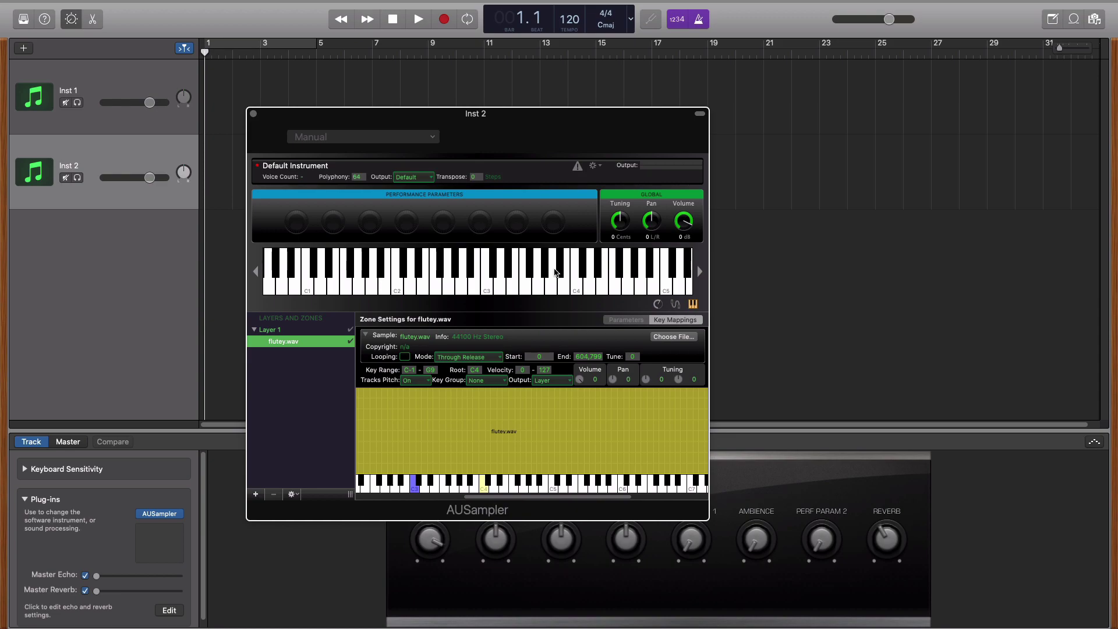
left_click_drag(600, 496, 652, 497)
left_click(652, 482)
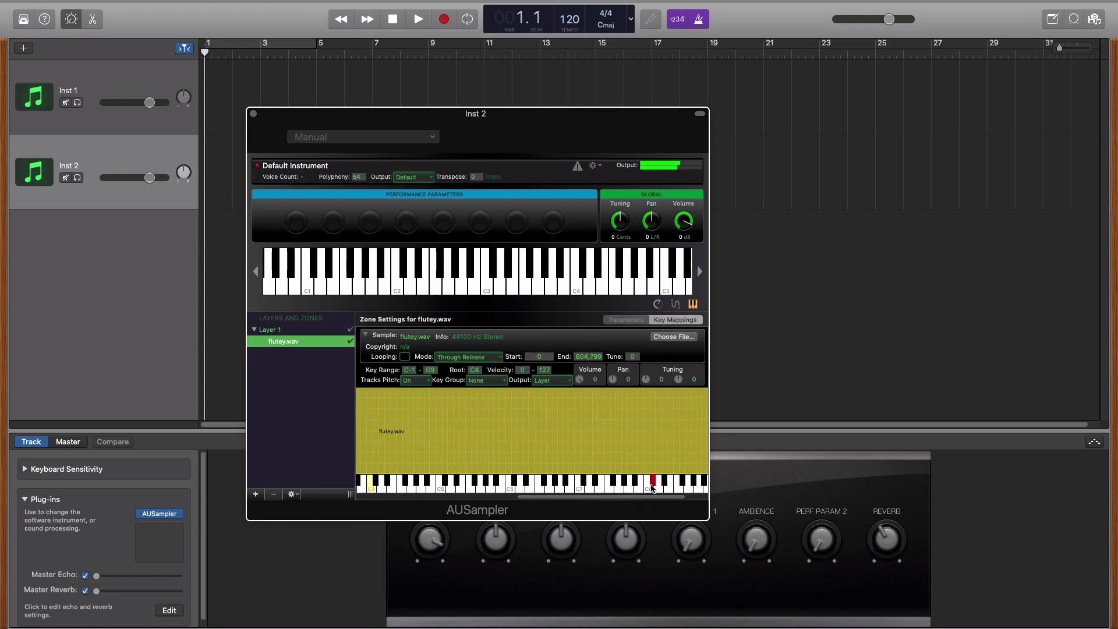
left_click(549, 489)
left_click(431, 483)
left_click(422, 483)
- Audition low flute notes, then switch to Inst 1's sampler with its drum zones
left_click_drag(519, 498, 379, 497)
left_click(469, 485)
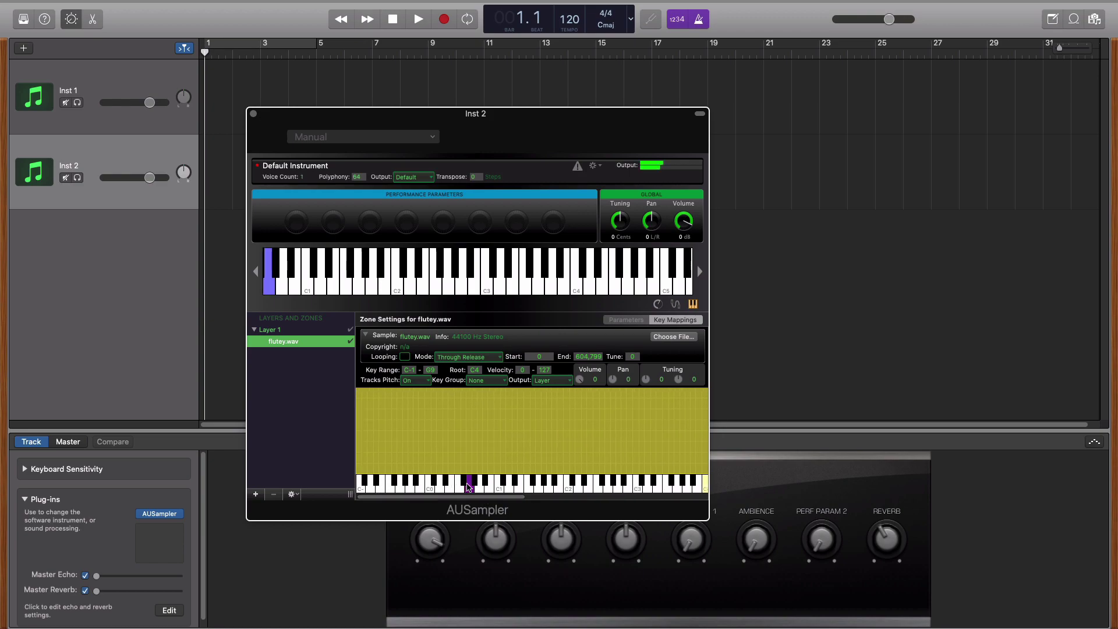
left_click(432, 488)
left_click(432, 489)
left_click_drag(426, 497, 517, 498)
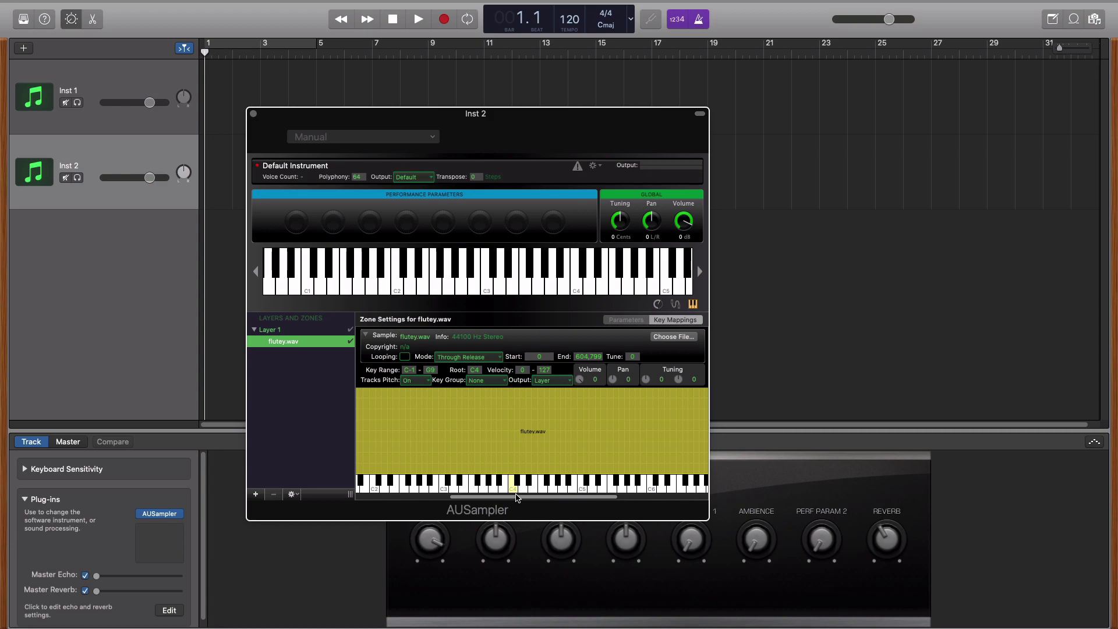
key("Up")
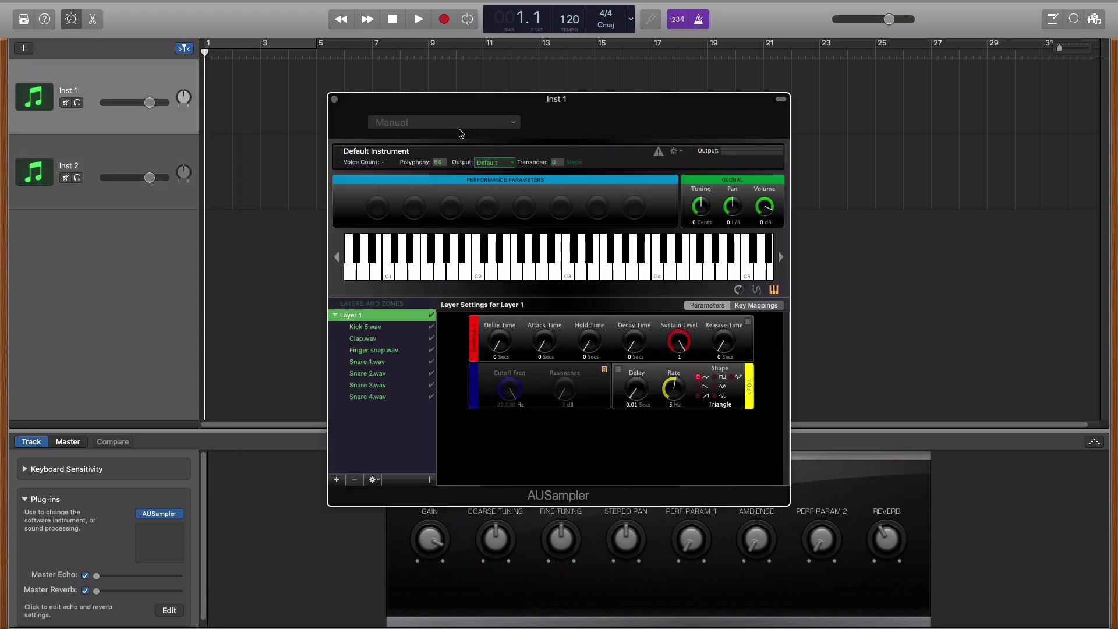
- Cancel saving the drum kit and load the Default Instrument setting into Inst 1's sampler
left_click(458, 124)
left_click(412, 157)
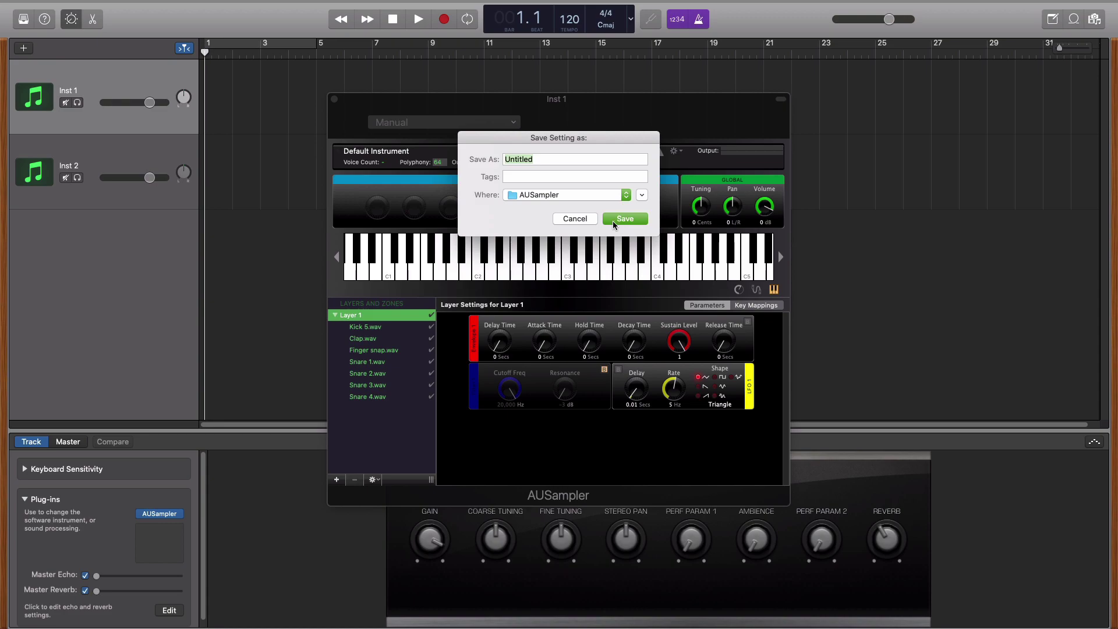
left_click(564, 220)
left_click(423, 124)
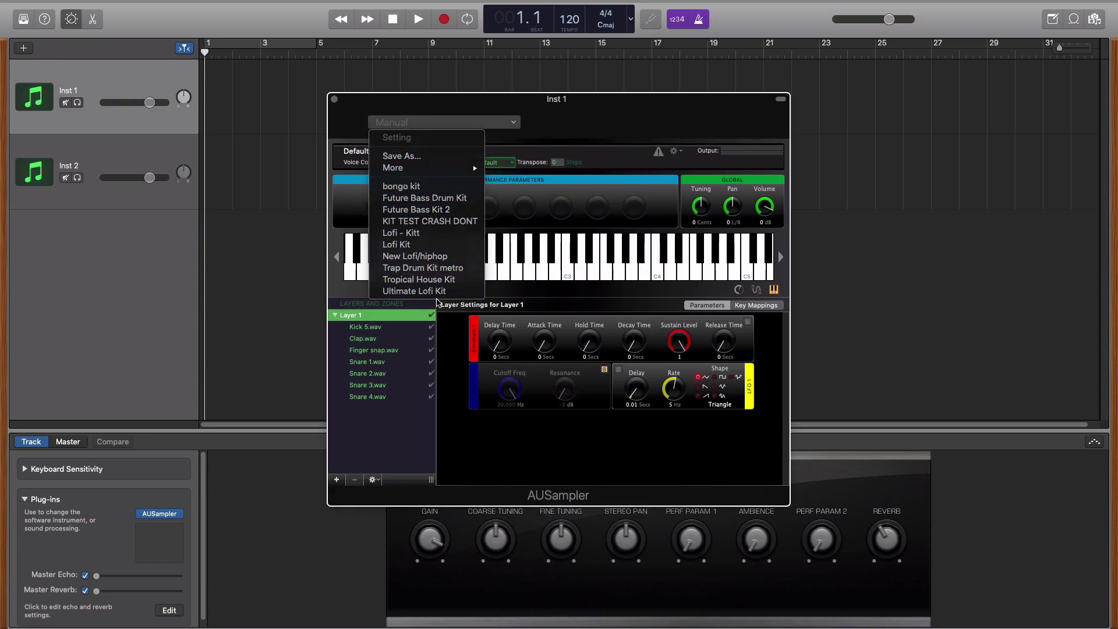
left_click(551, 135)
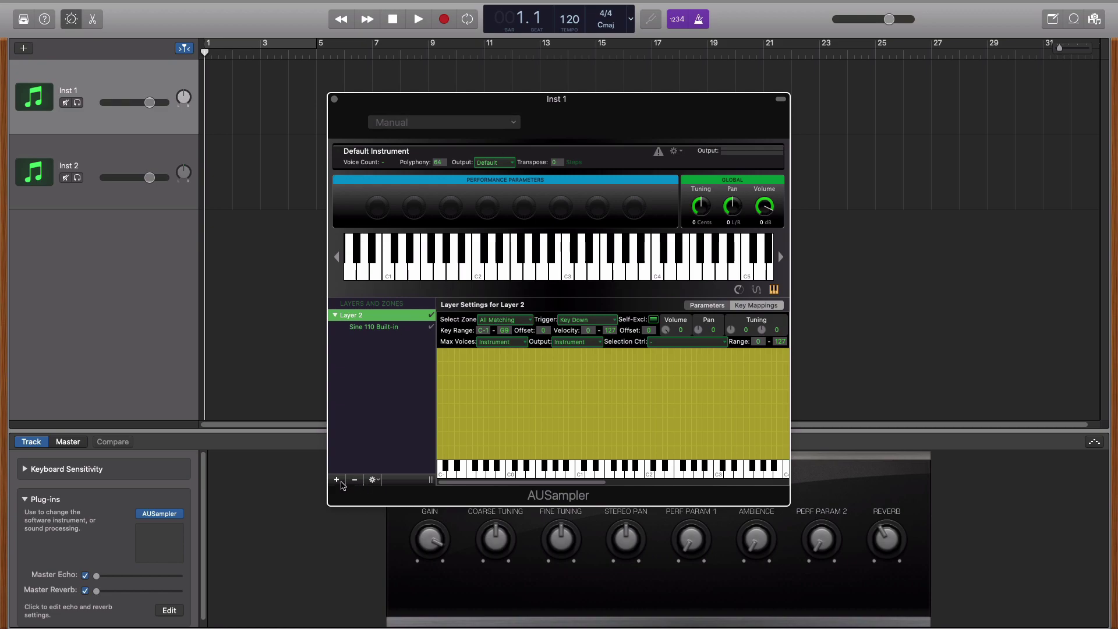
- Add and expand Layer 3 in Inst 1's sampler, view Layer 2, then move to Inst 2
left_click(337, 481)
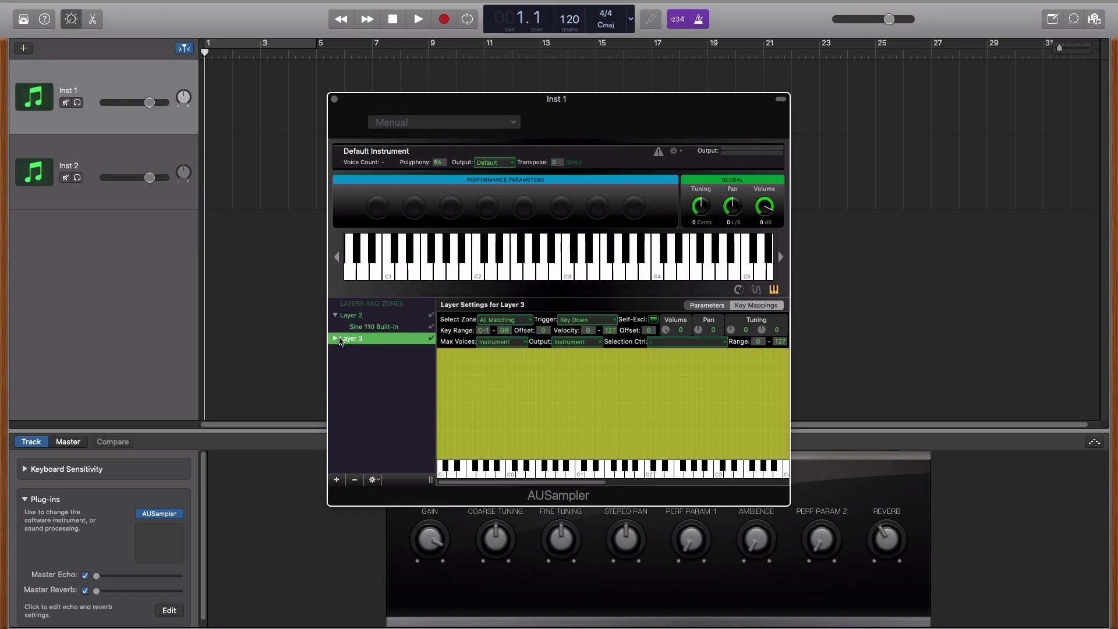
left_click(337, 339)
left_click(355, 318)
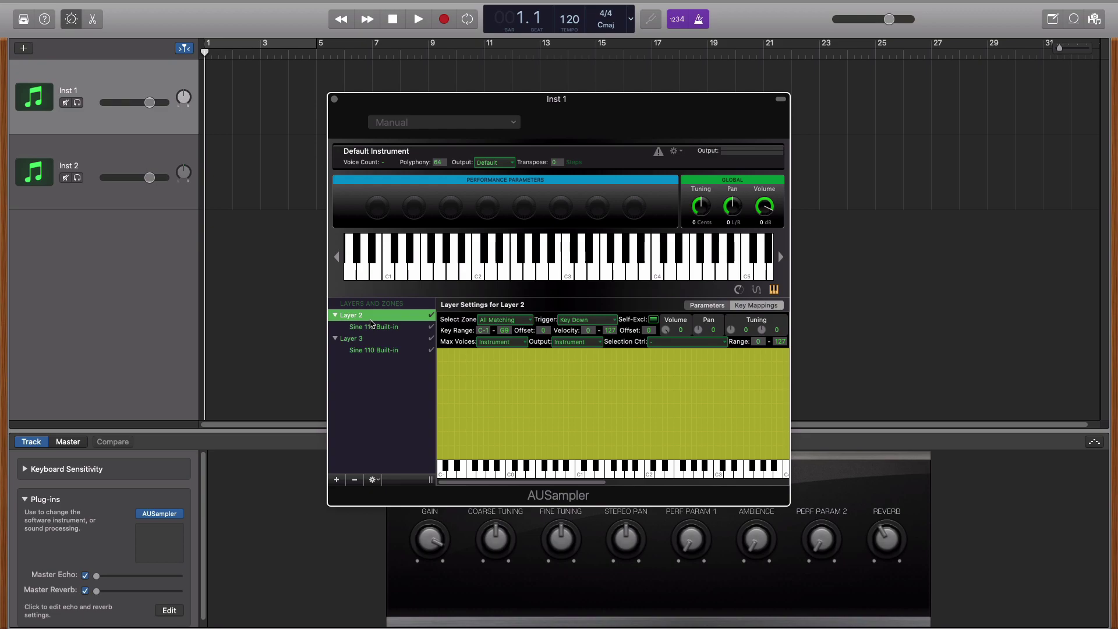
key("Down")
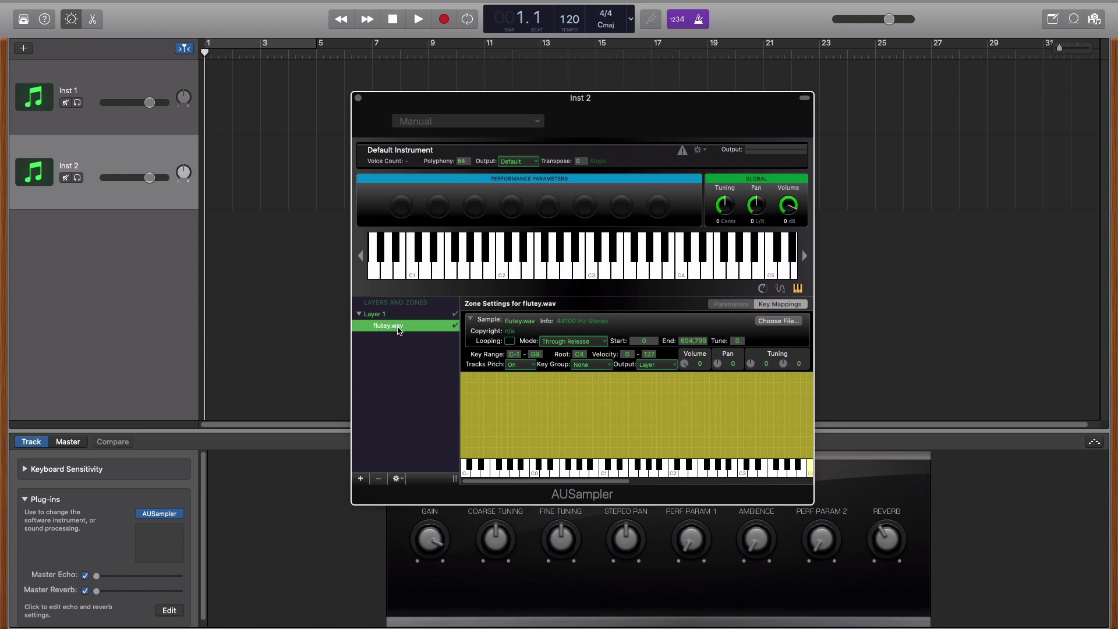
- Audition the flute sample at C3, then add Kick 1.wav as a new zone
left_click(593, 273)
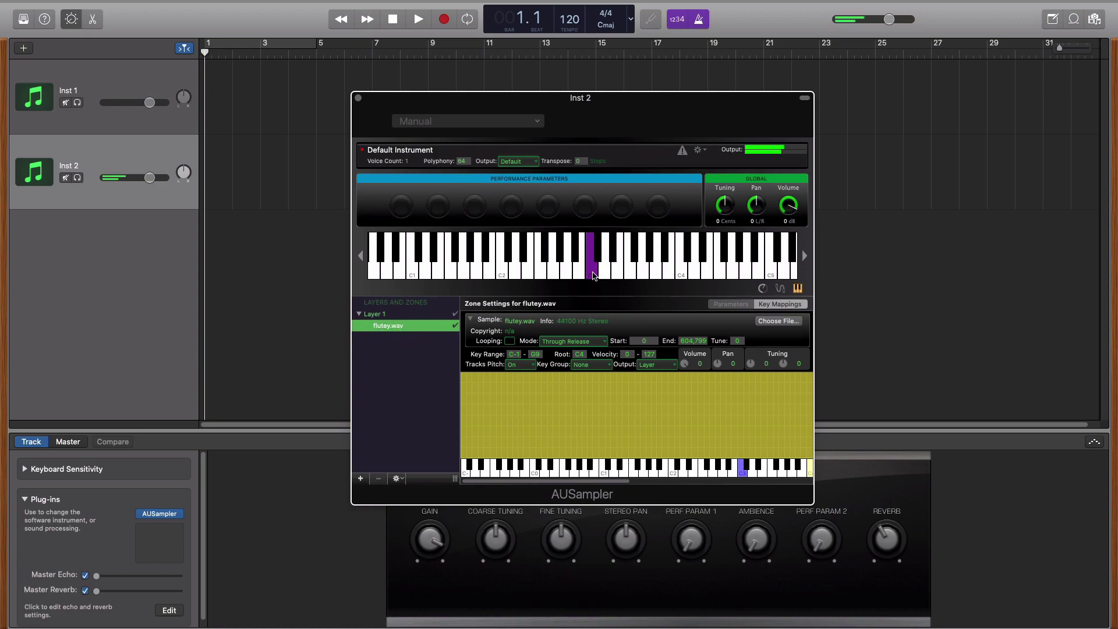
left_click(379, 479)
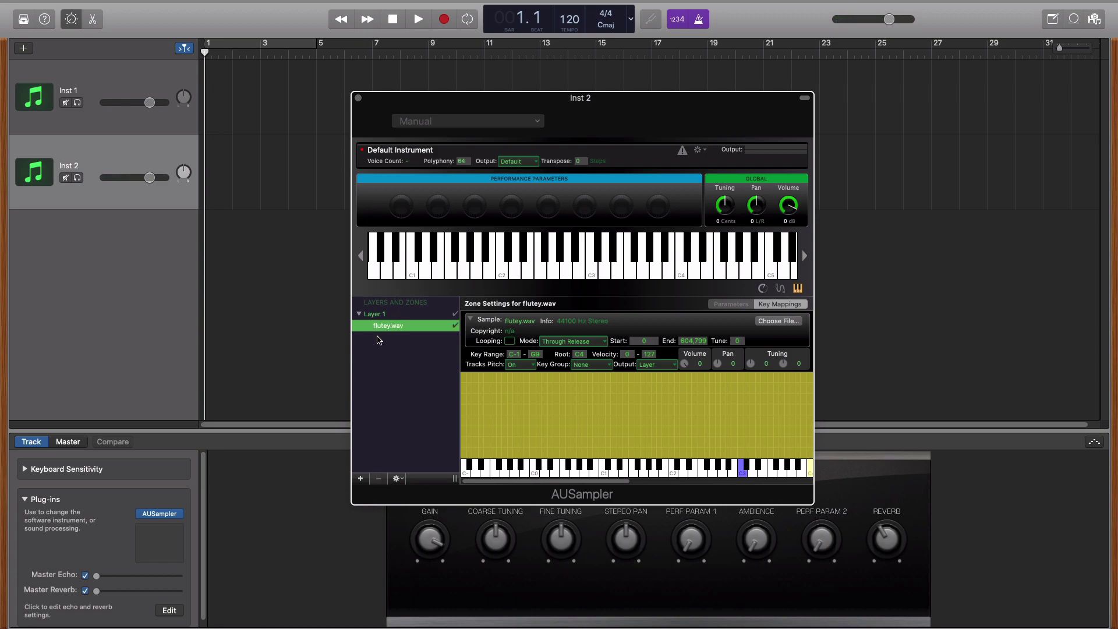
left_click(361, 479)
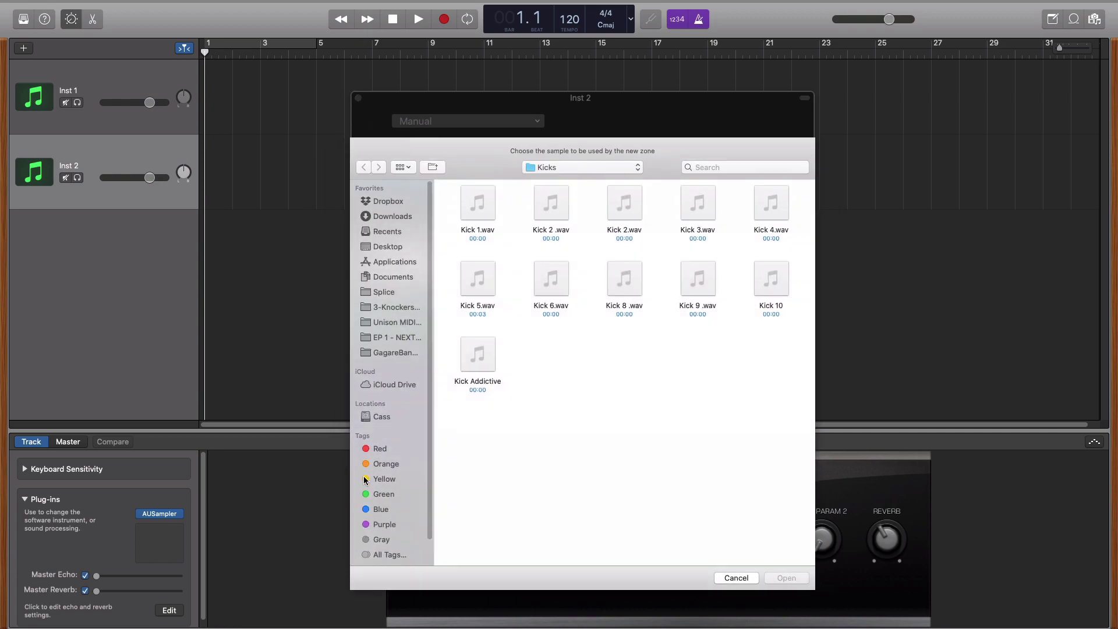
left_click(481, 229)
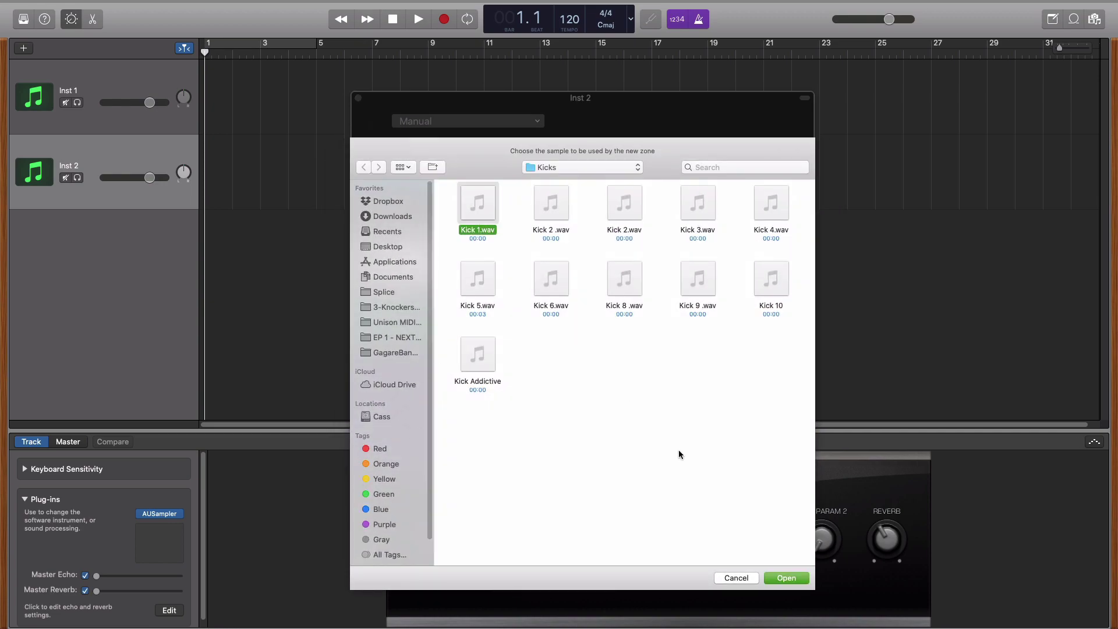
left_click(787, 578)
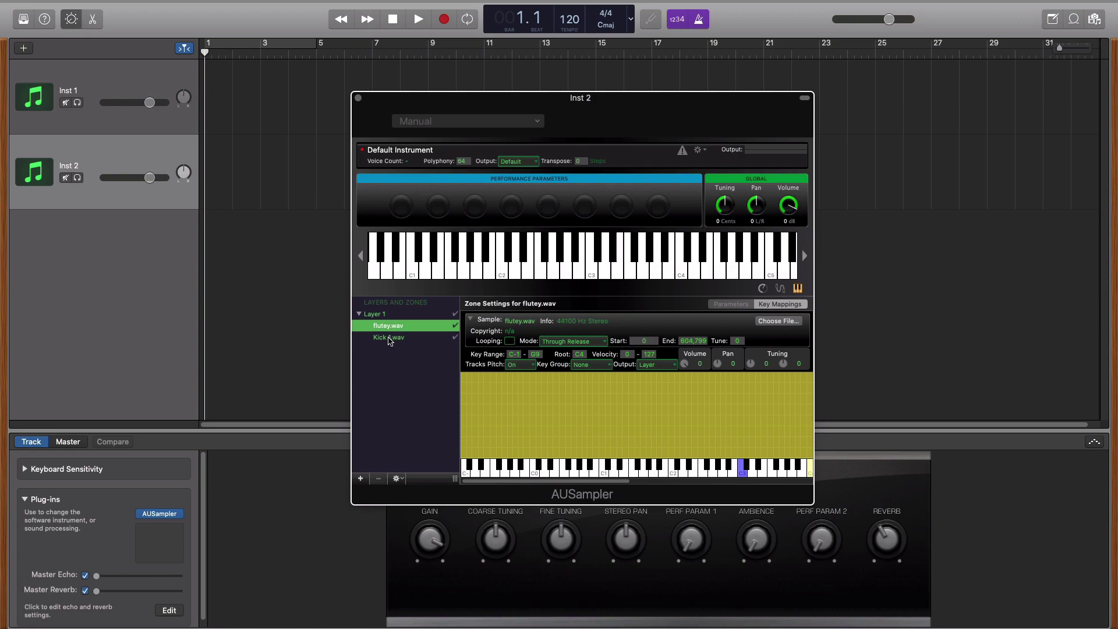
- Delete the flutey.wav zone so Layer 1 holds only Kick 1.wav
left_click(389, 342)
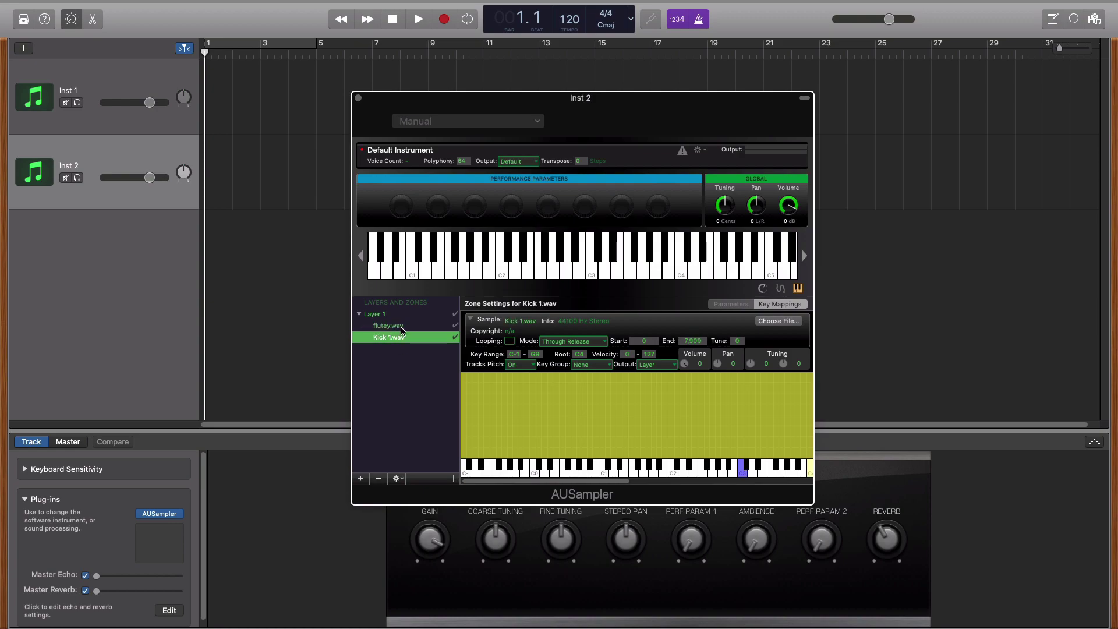
left_click(398, 330)
left_click(382, 480)
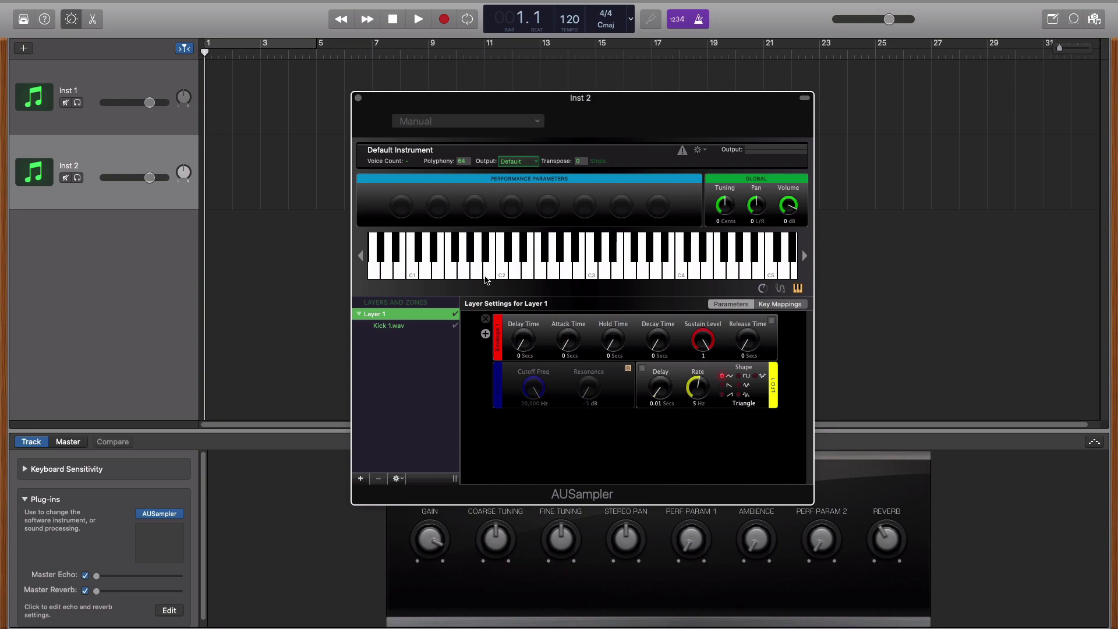
key("super+k")
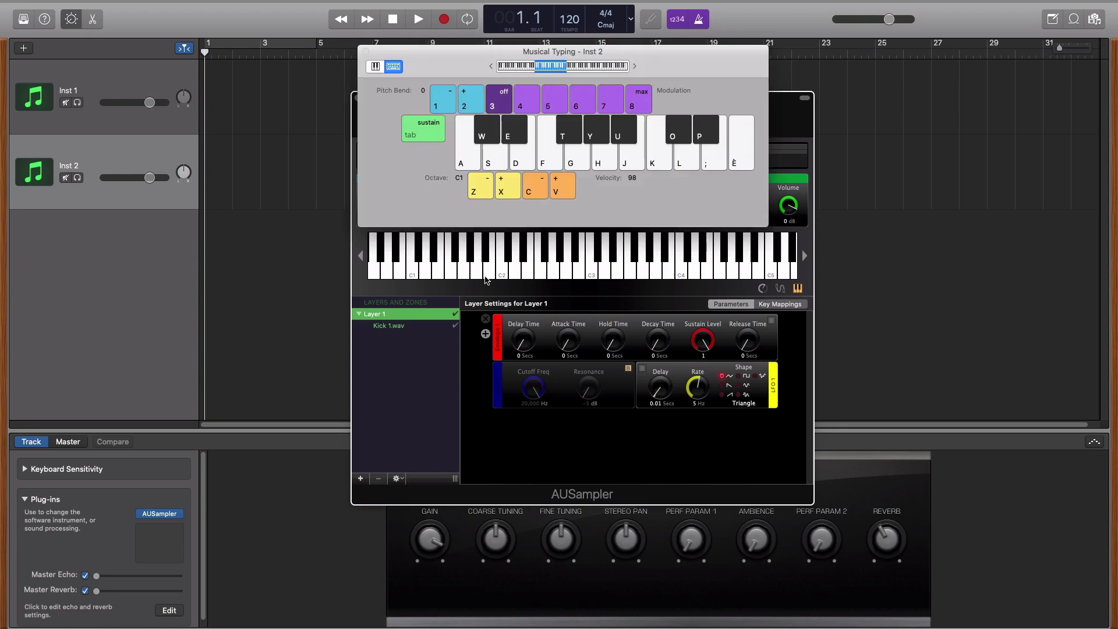
left_click(366, 51)
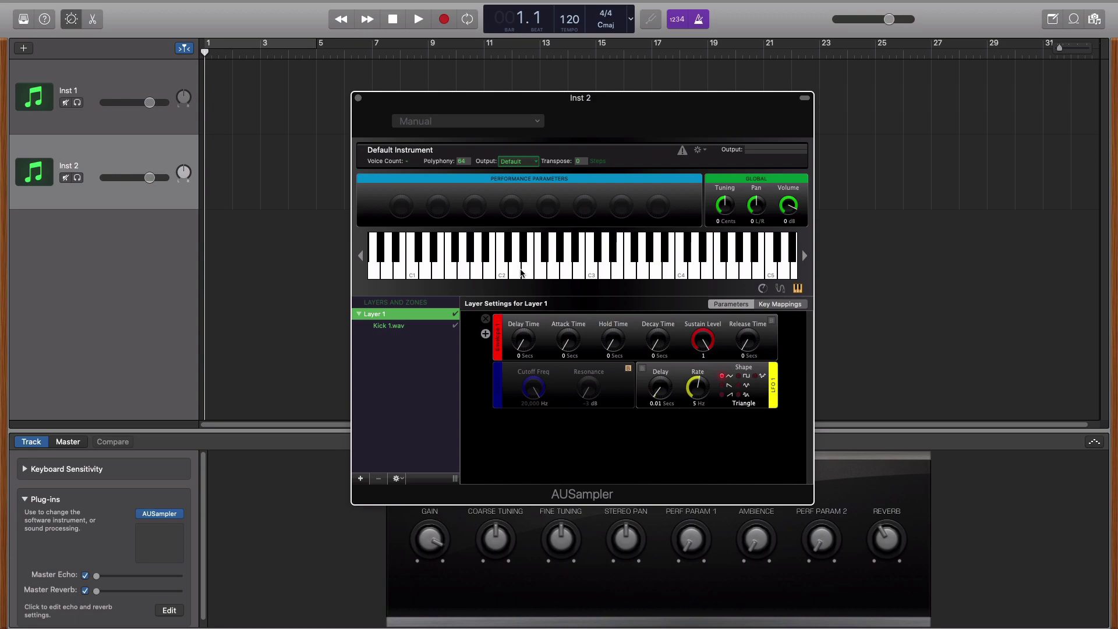
- Click the empty tracks area, leaving Inst 2's AUSampler open behind it
left_click(874, 174)
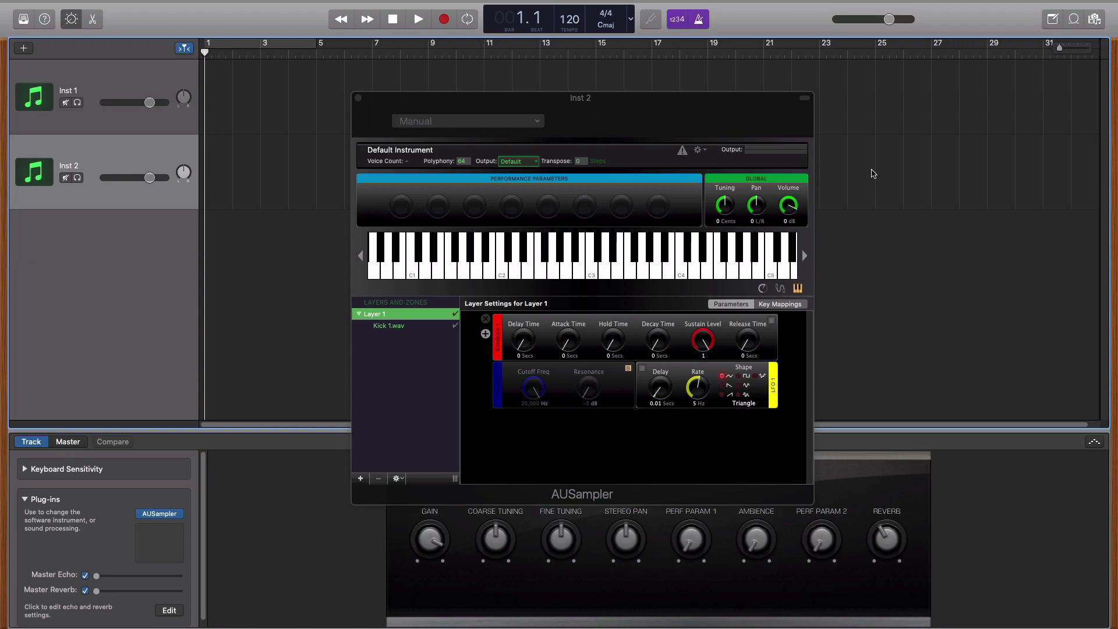